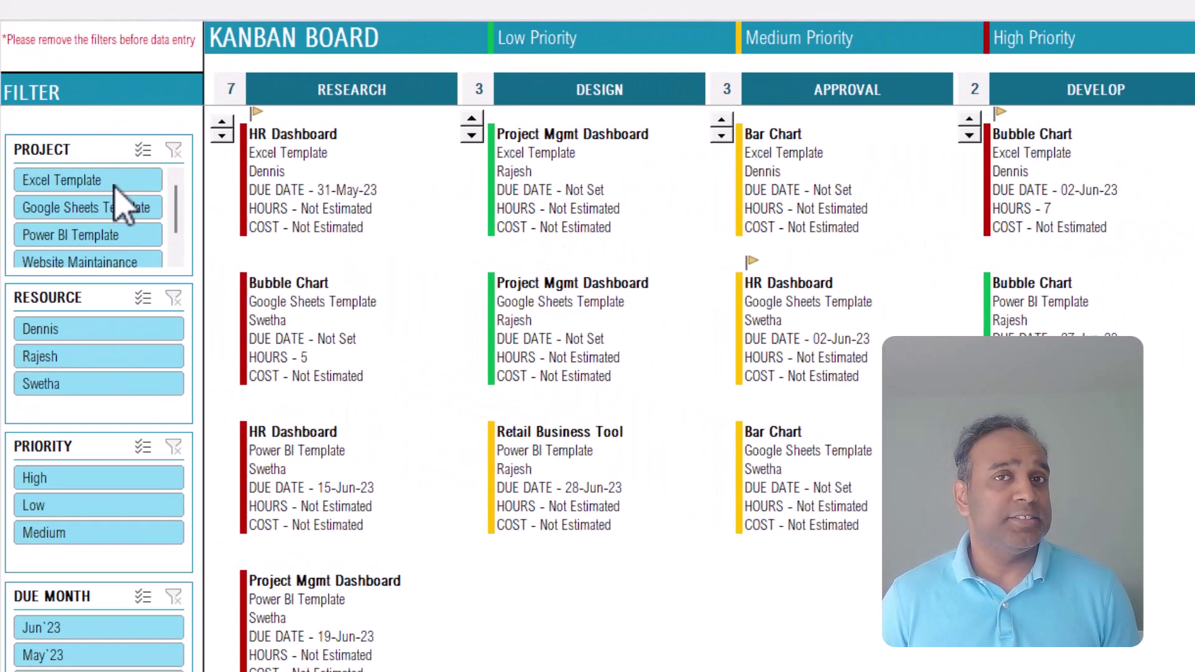
Filter the board to Excel Template project cards, then to one resource's cards, clearing each filter
{"action": "left_click", "coordinate": [114, 187]}
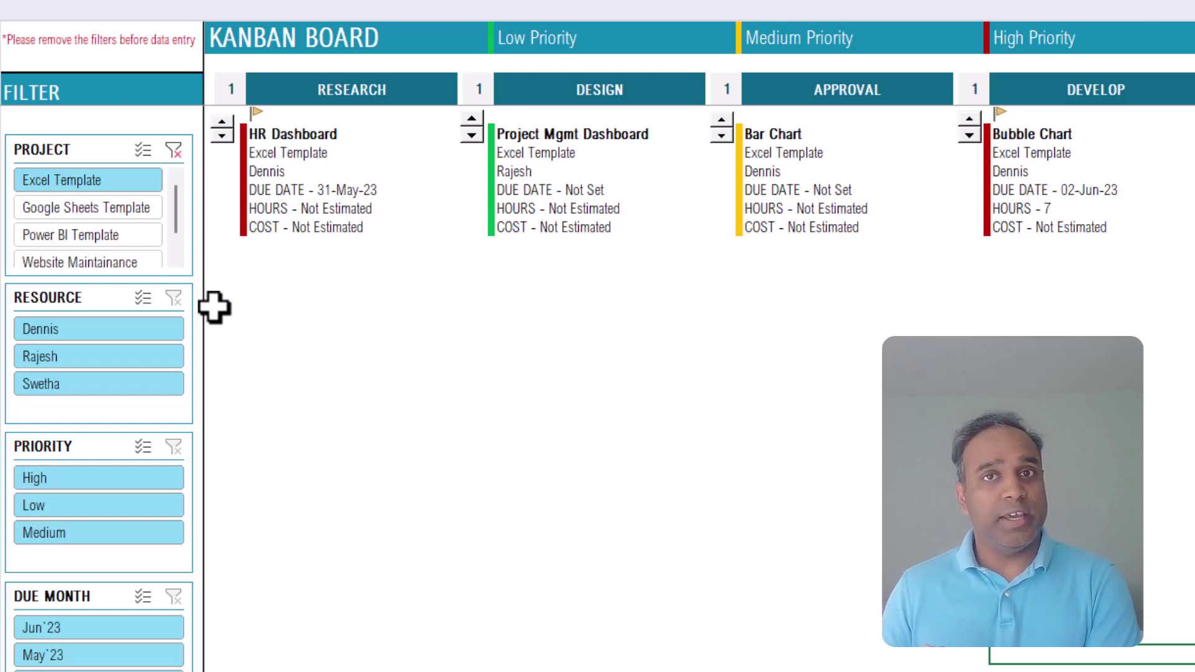
{"action": "left_click", "coordinate": [174, 152]}
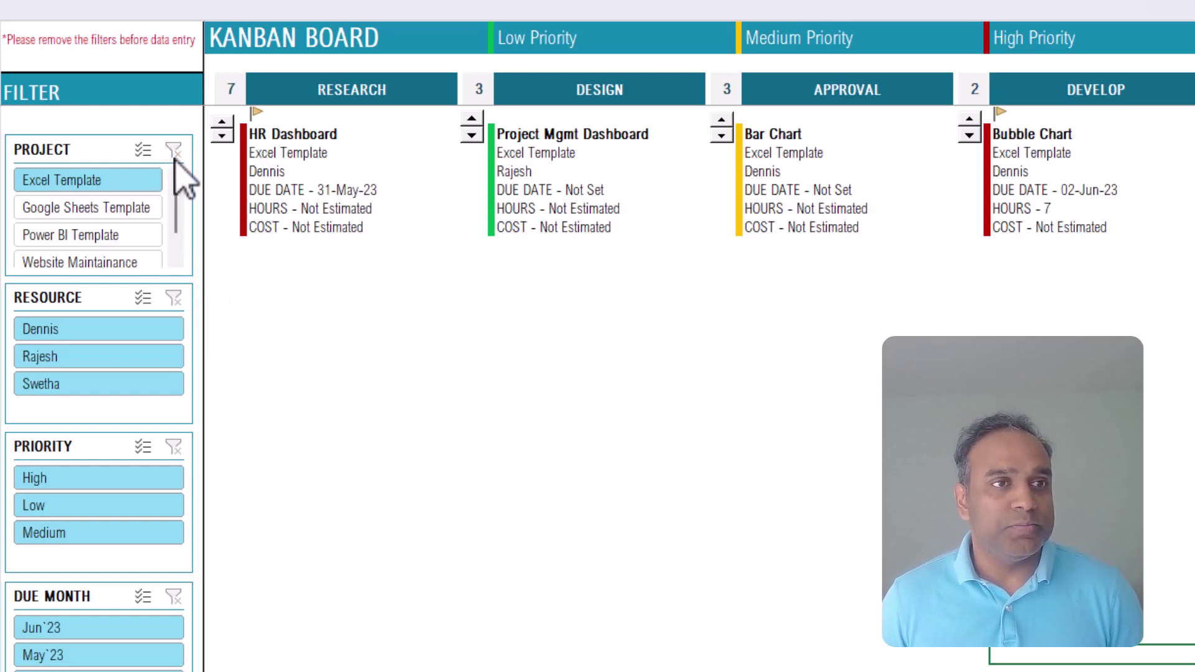
{"action": "left_click", "coordinate": [98, 357]}
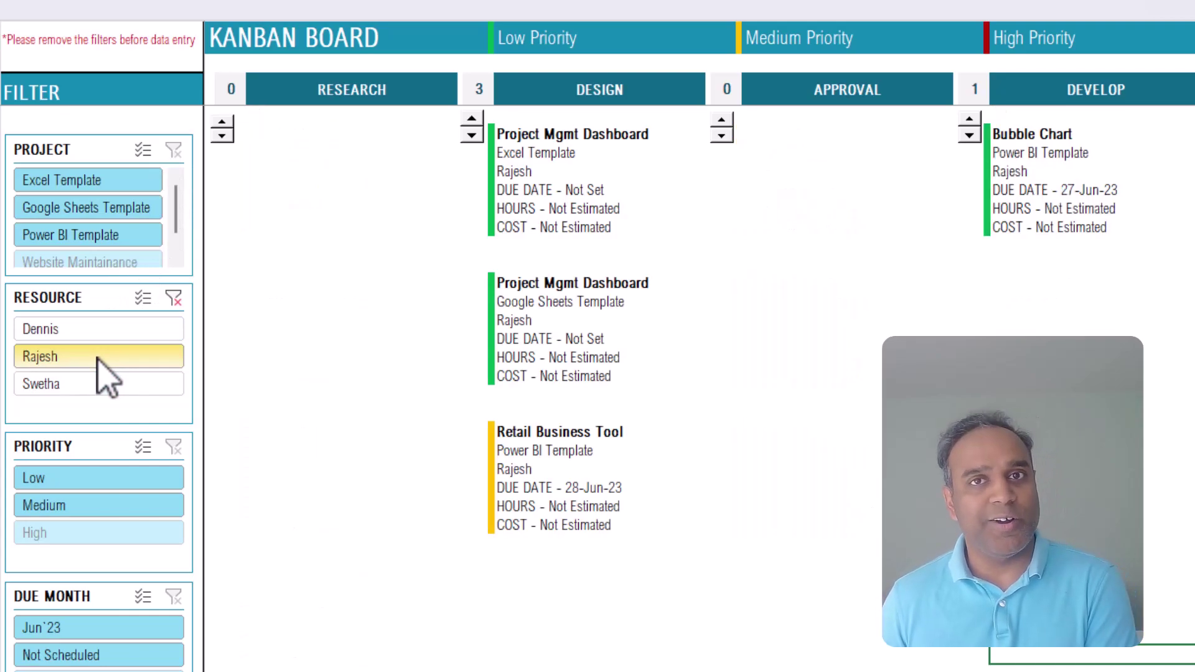
{"action": "left_click", "coordinate": [174, 299]}
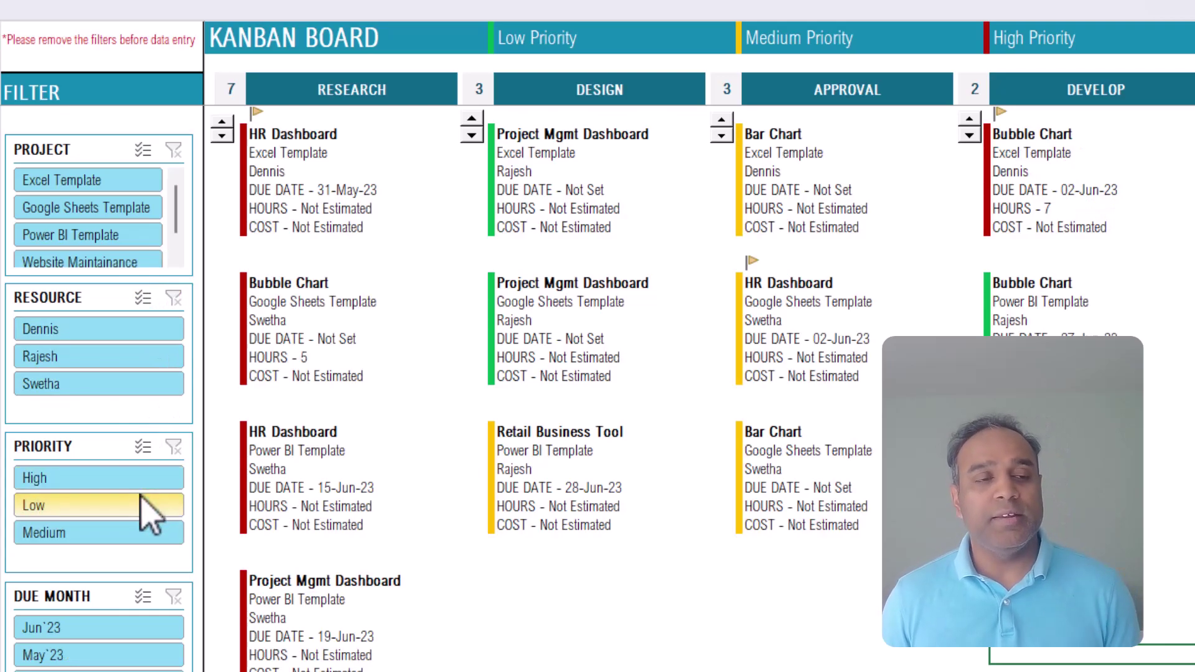
Review the Settings lists, pointing out a resource entry and the DESIGN stage entry
{"action": "scroll", "coordinate": [113, 581], "scroll_direction": "down", "scroll_amount": 5}
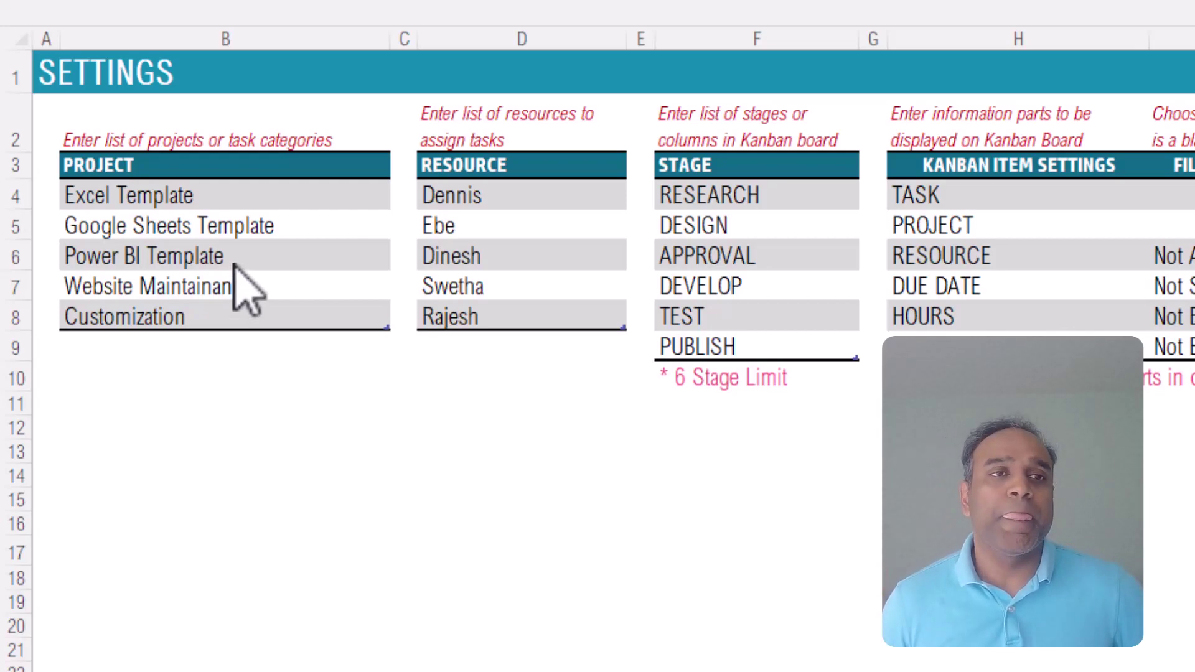
{"action": "left_click", "coordinate": [490, 229]}
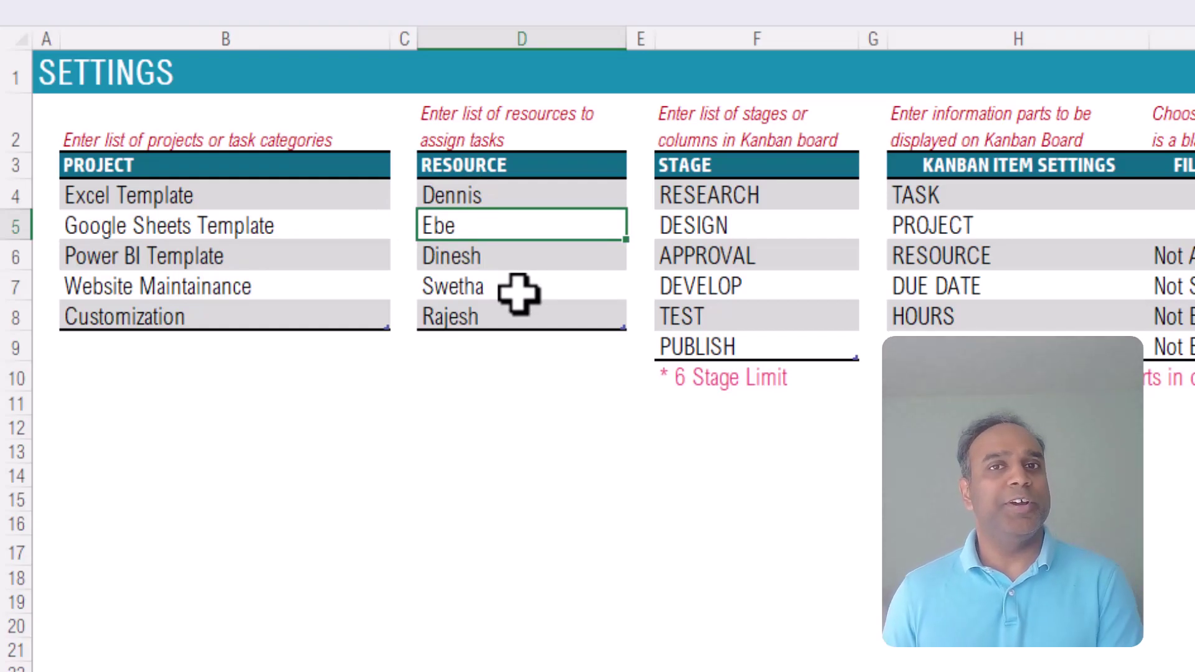
{"action": "left_click", "coordinate": [732, 234]}
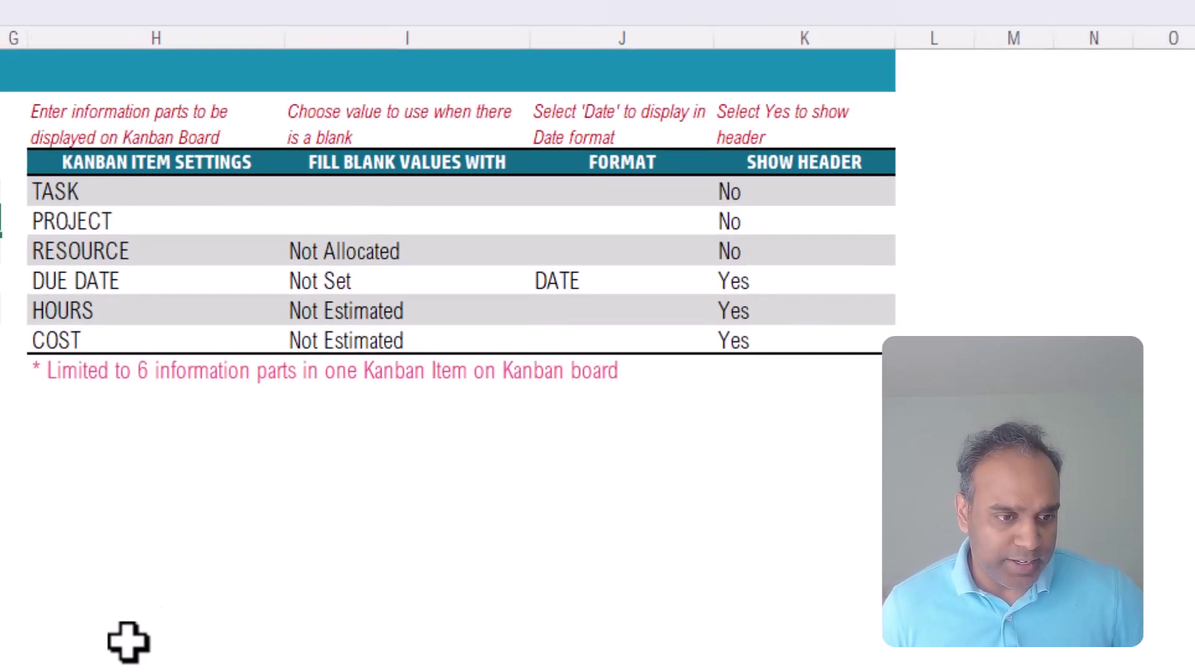
{"action": "left_click", "coordinate": [143, 661]}
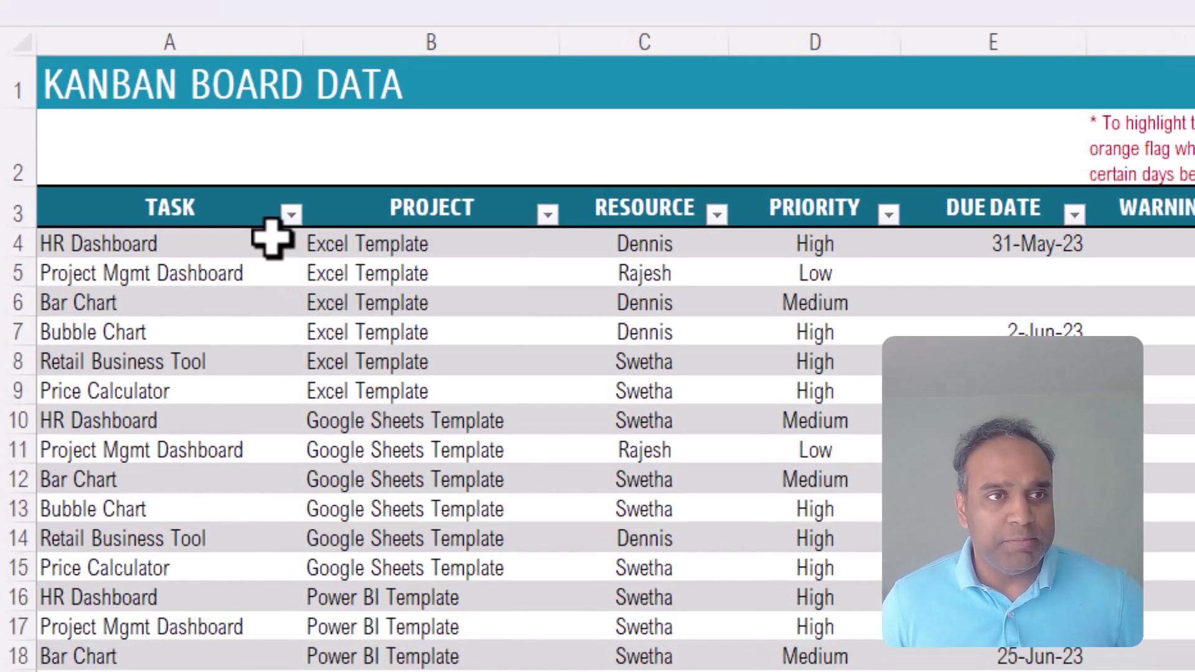
{"action": "left_click", "coordinate": [266, 247]}
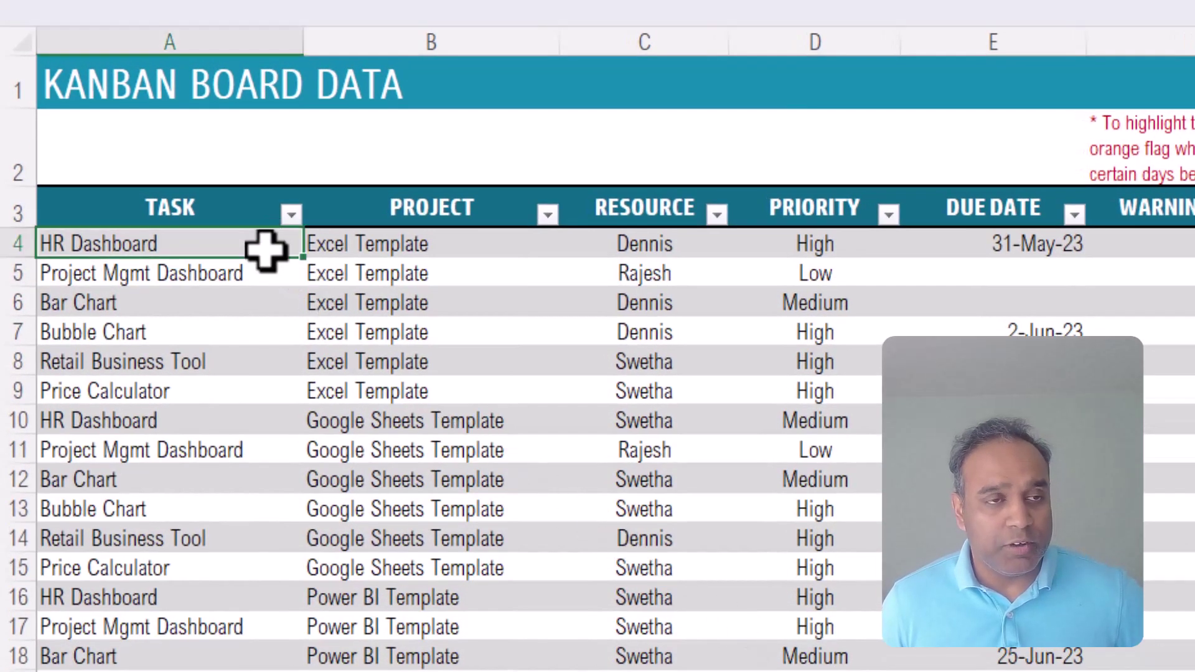
{"action": "left_click", "coordinate": [398, 249]}
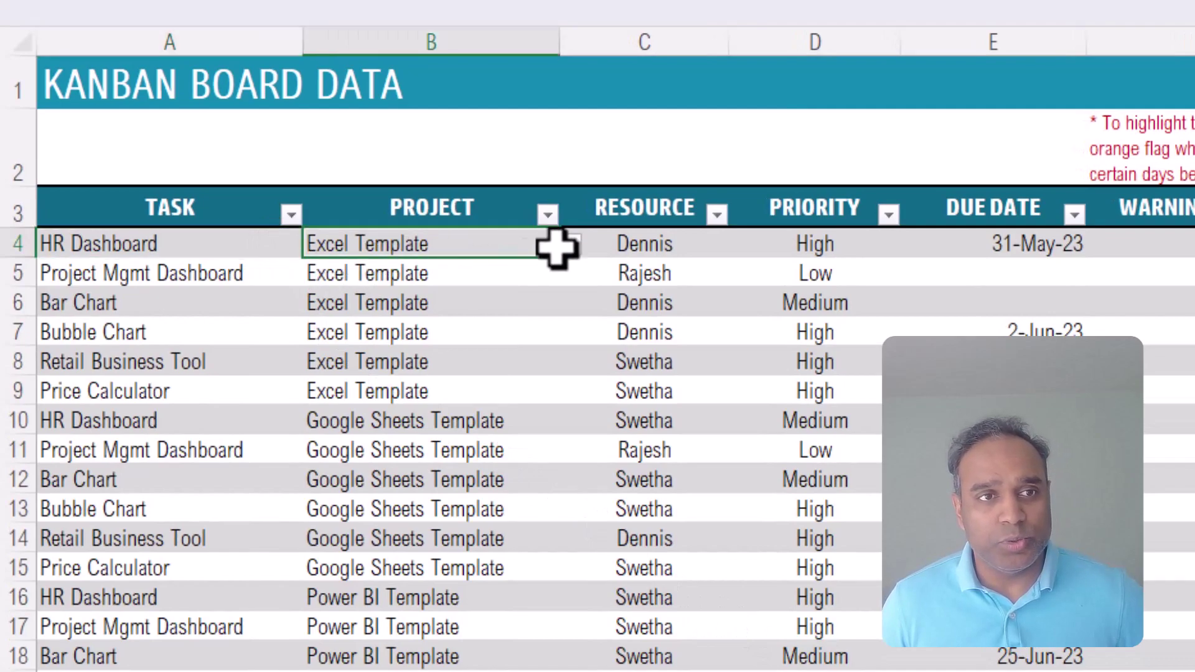
{"action": "left_click", "coordinate": [571, 244]}
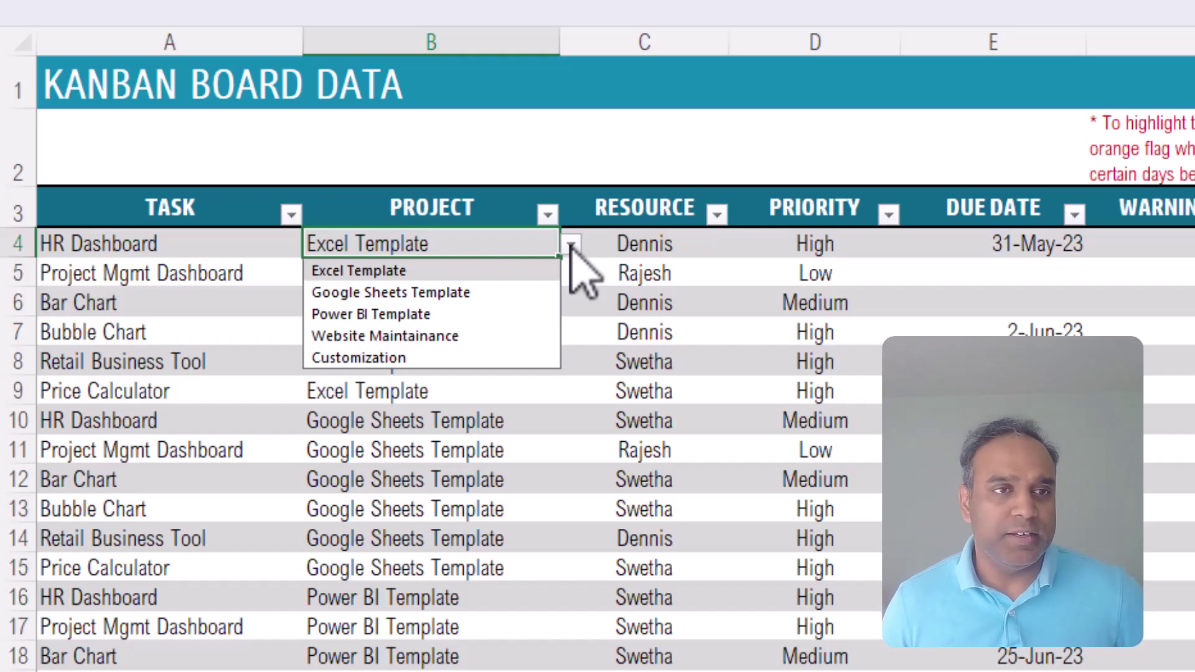
{"action": "left_click", "coordinate": [700, 246]}
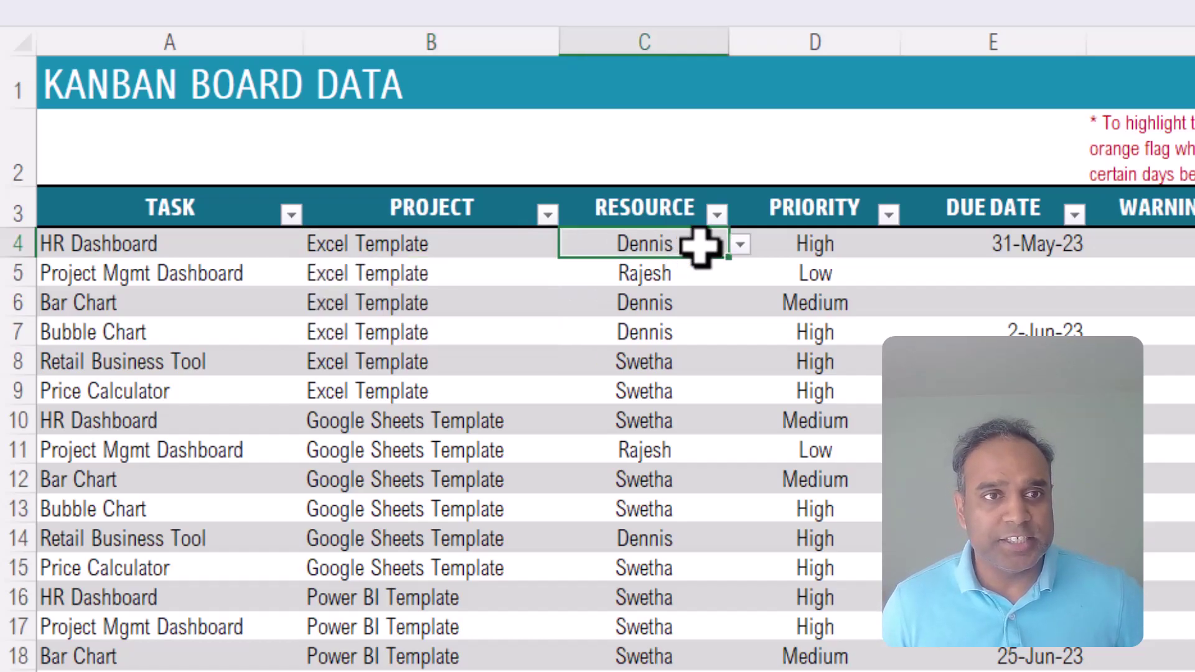
{"action": "left_click", "coordinate": [739, 245]}
{"action": "left_click", "coordinate": [429, 246]}
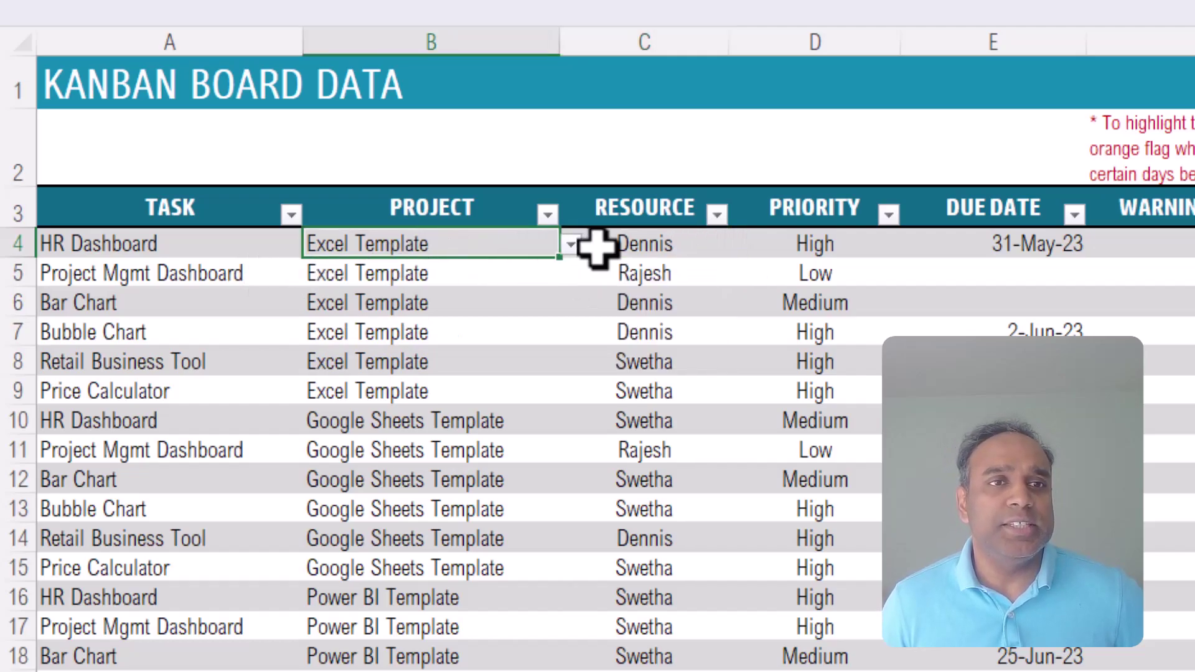
{"action": "left_click", "coordinate": [700, 241]}
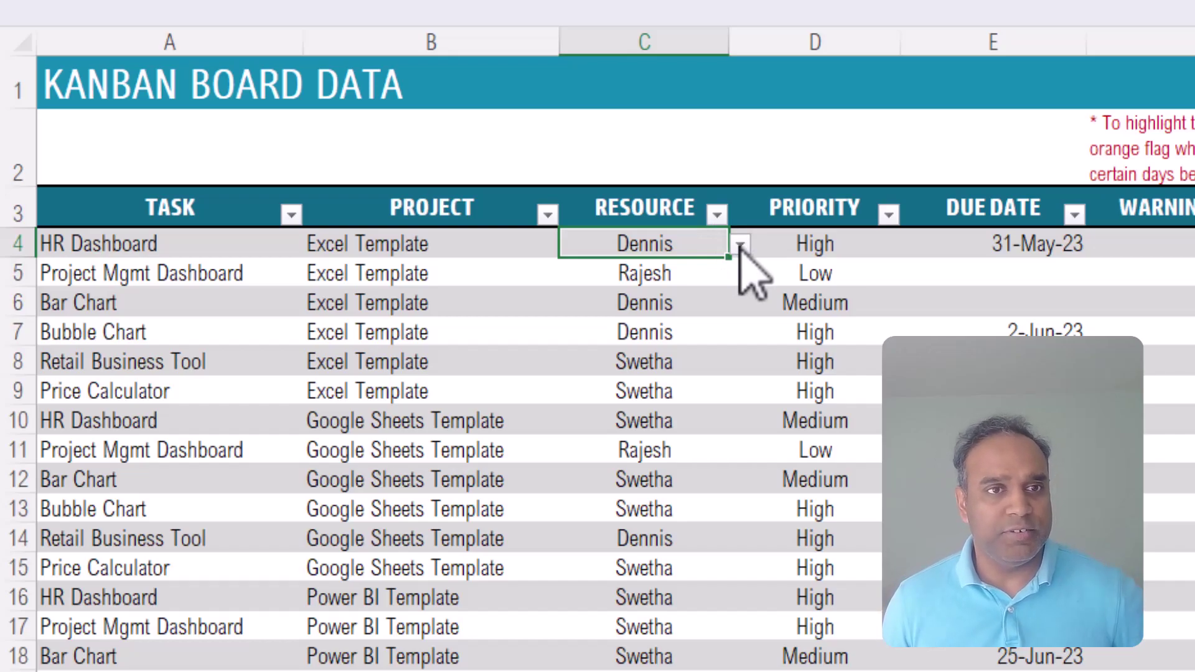
{"action": "left_click", "coordinate": [809, 245]}
{"action": "left_click", "coordinate": [913, 245]}
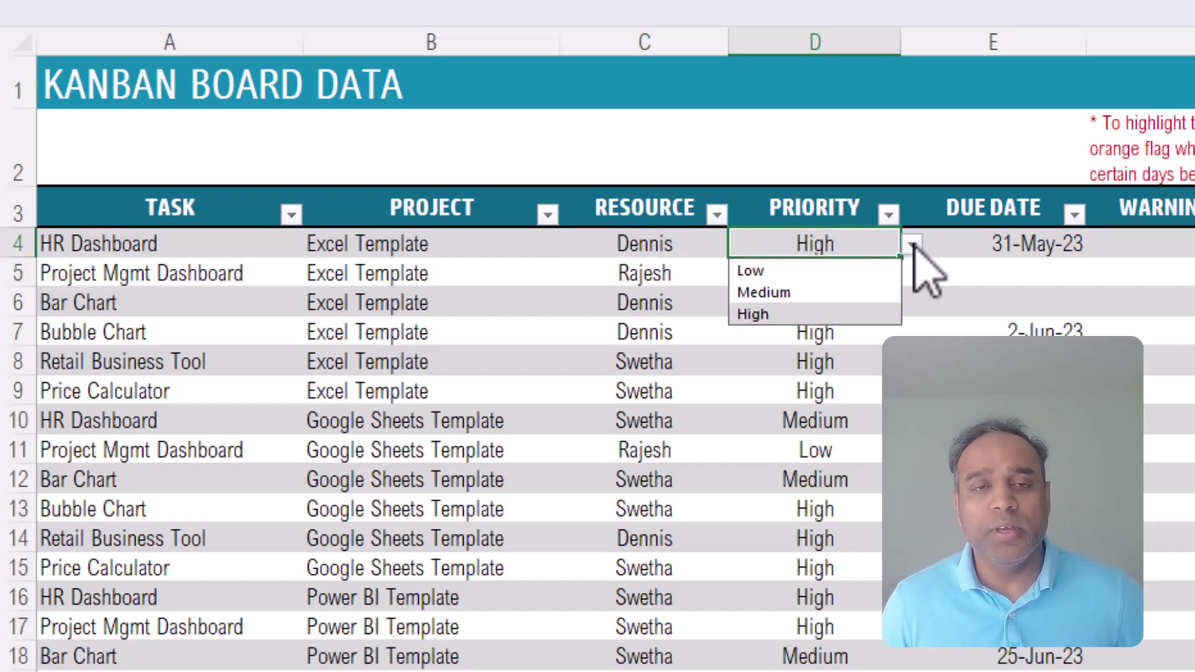
{"action": "left_click", "coordinate": [1077, 247]}
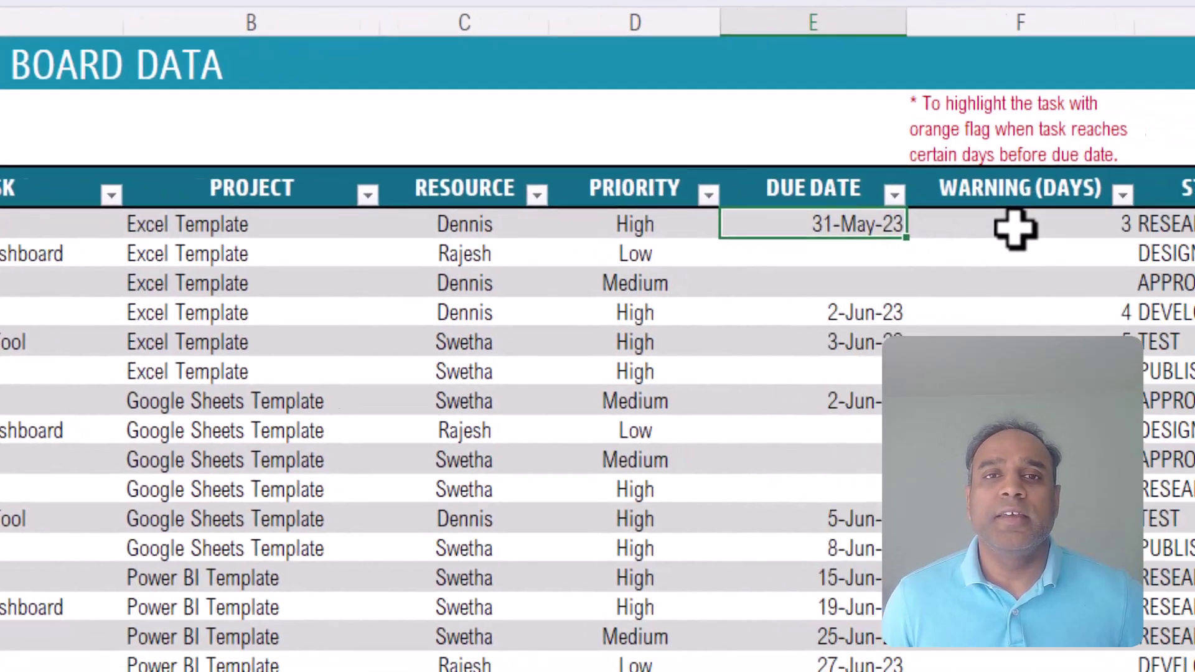
{"action": "left_click", "coordinate": [1192, 248]}
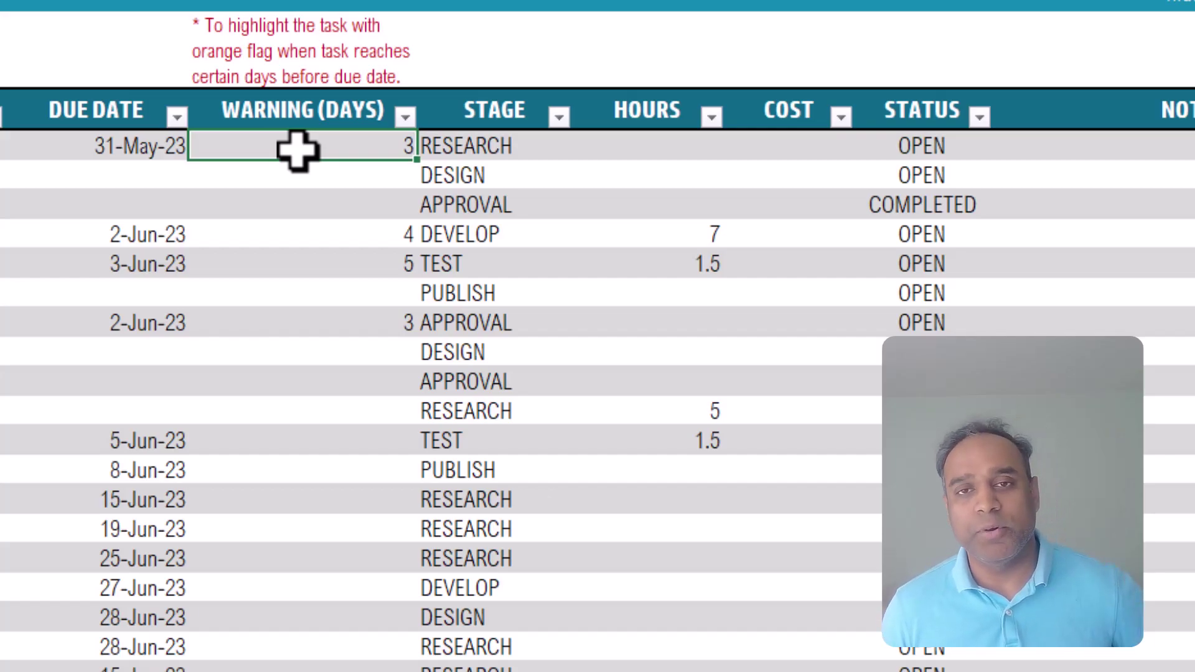
{"action": "left_click", "coordinate": [507, 146]}
{"action": "left_click", "coordinate": [582, 148]}
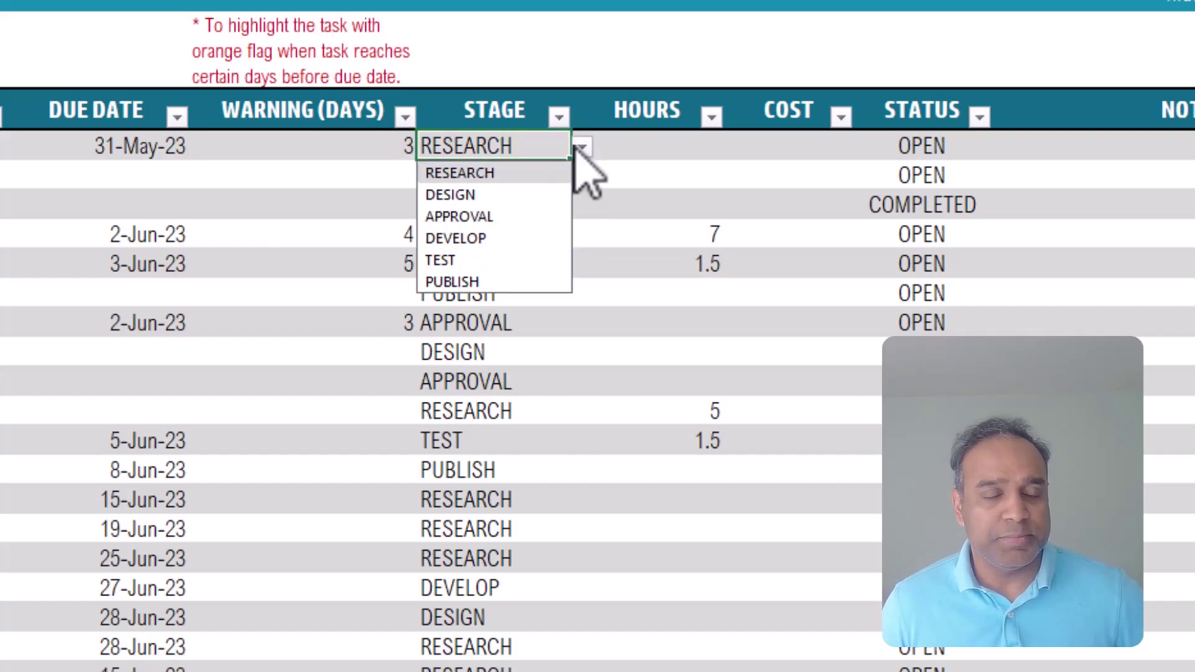
{"action": "left_click", "coordinate": [576, 149]}
{"action": "left_click", "coordinate": [649, 147]}
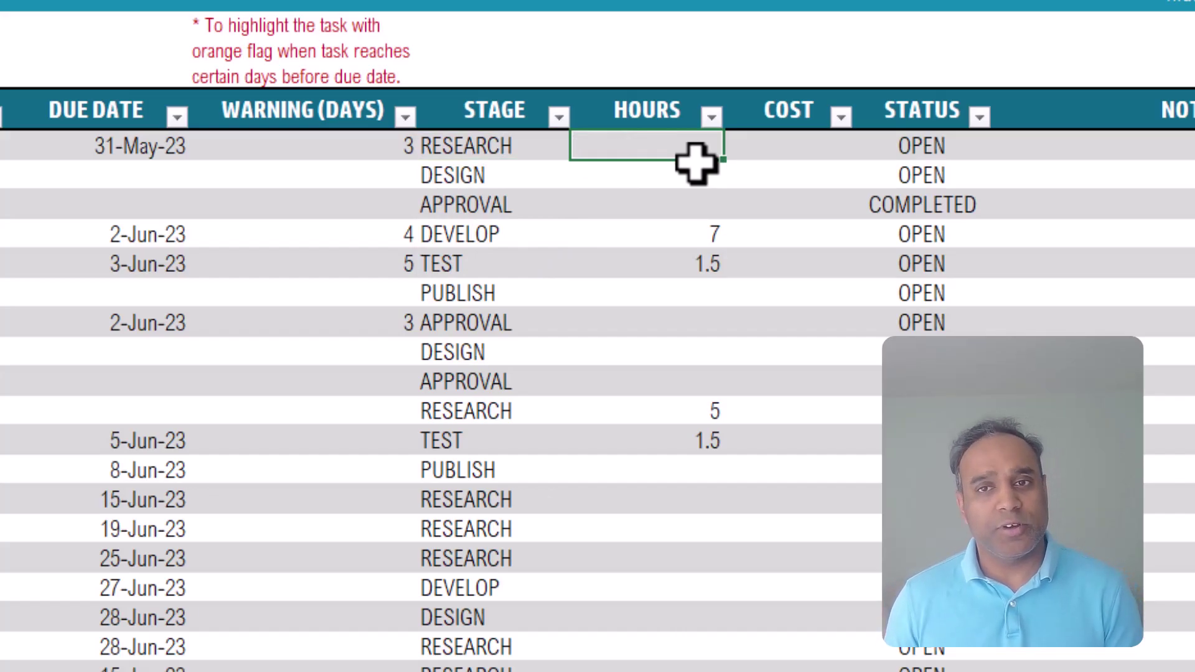
{"action": "left_click", "coordinate": [769, 149]}
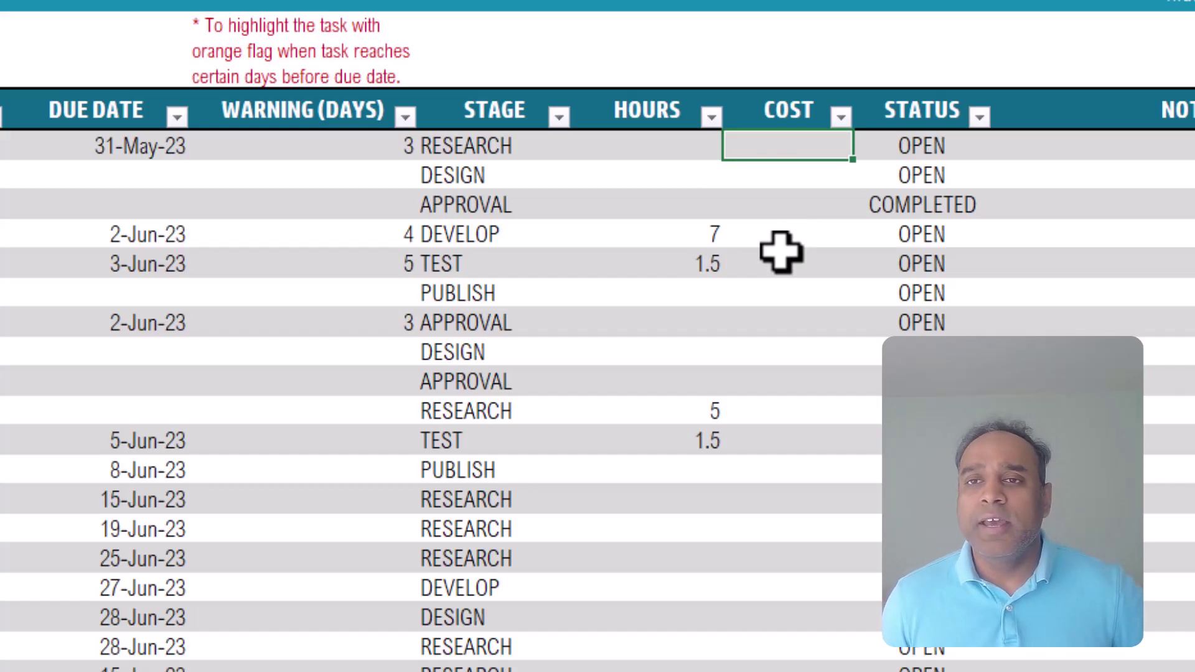
{"action": "left_click", "coordinate": [934, 147]}
{"action": "left_click", "coordinate": [1003, 148]}
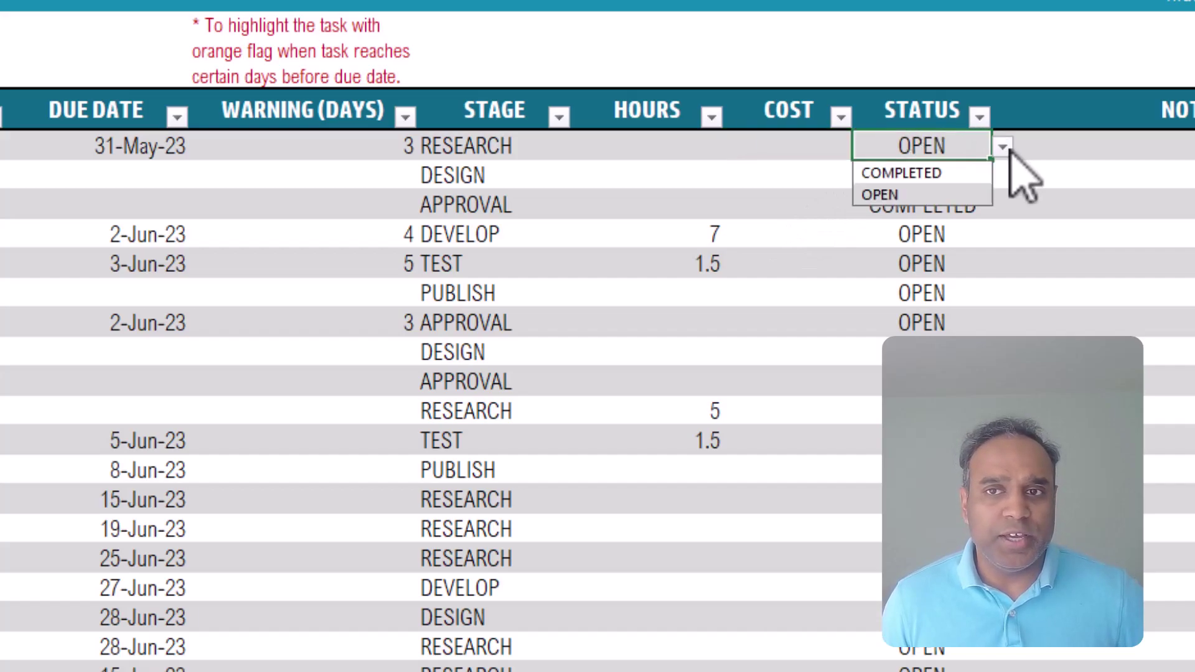
{"action": "left_click", "coordinate": [1009, 149]}
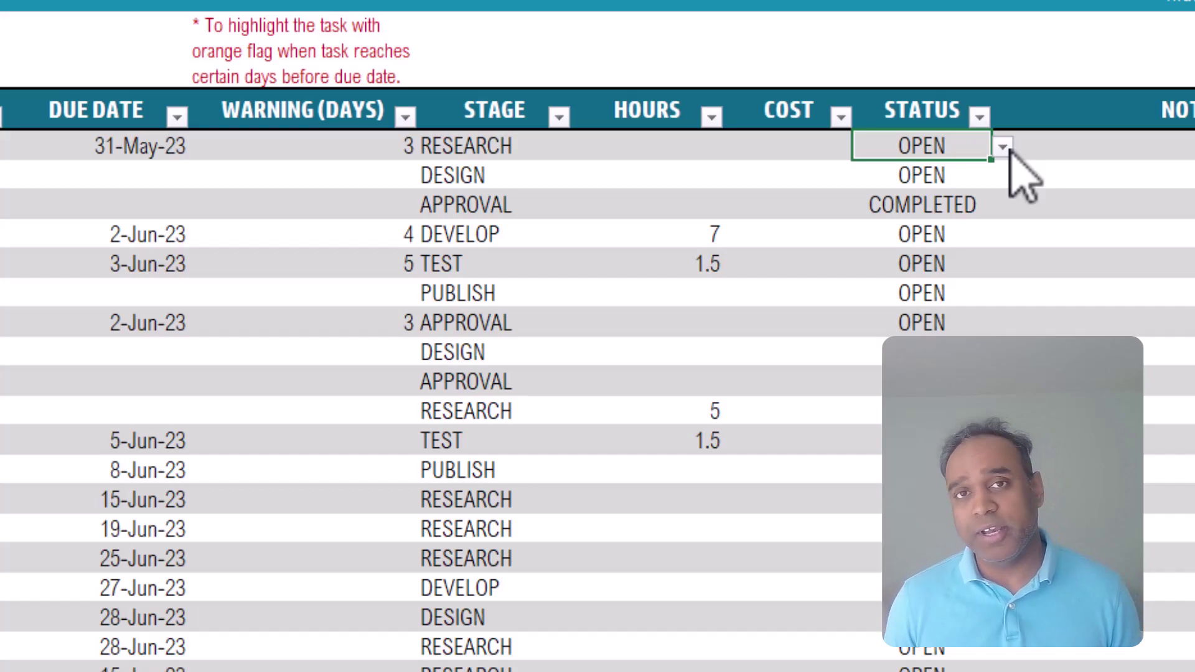
{"action": "key", "text": "Right"}
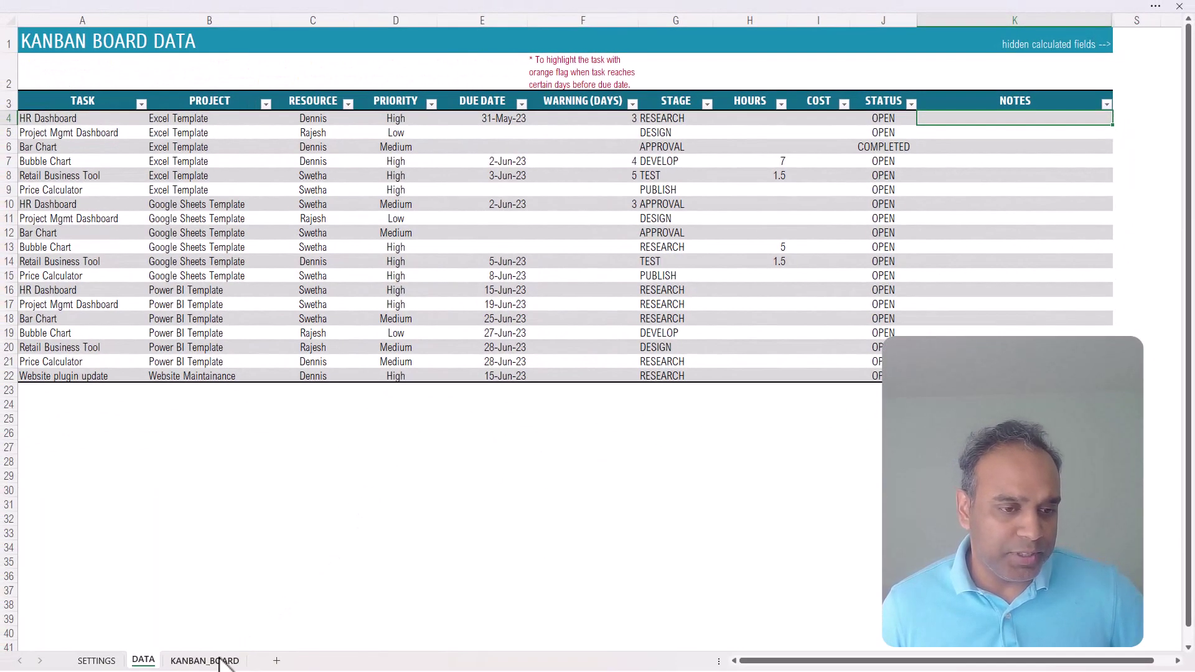
{"action": "left_click", "coordinate": [206, 659]}
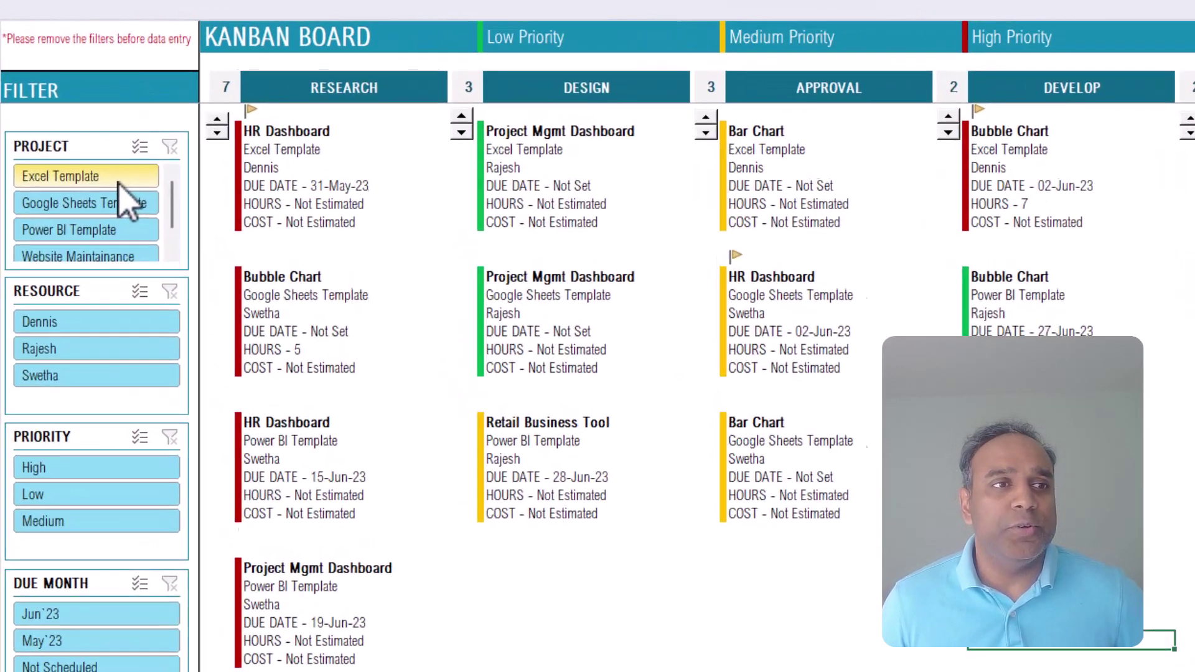
{"action": "left_click", "coordinate": [73, 130]}
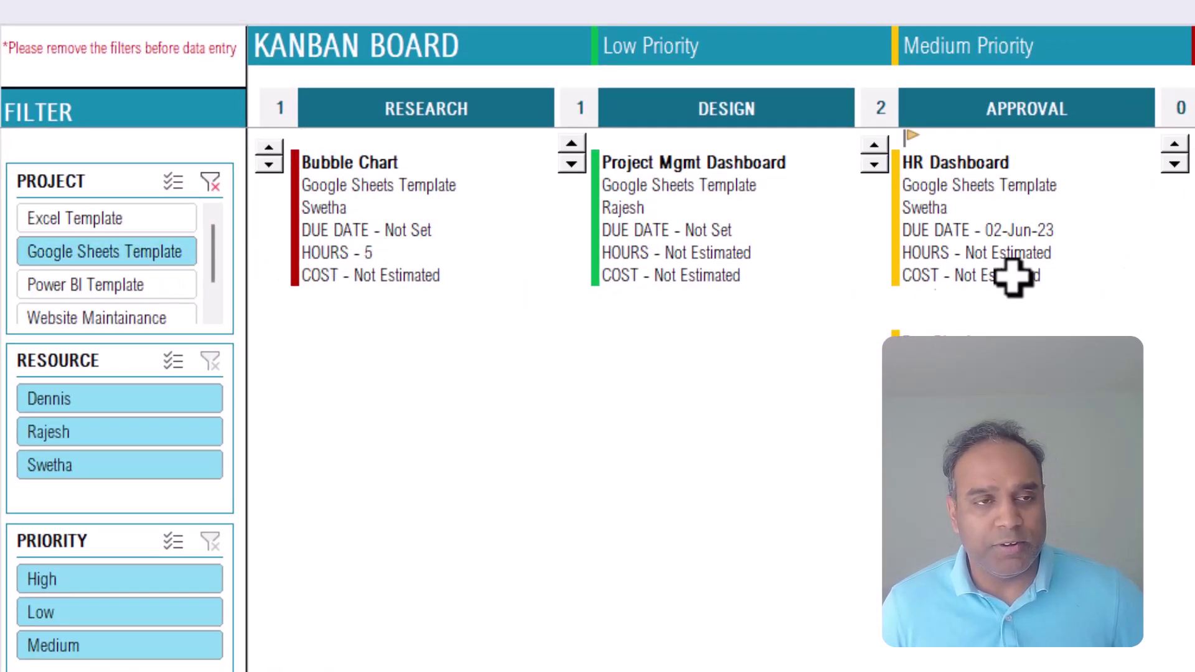
{"action": "left_click", "coordinate": [211, 182]}
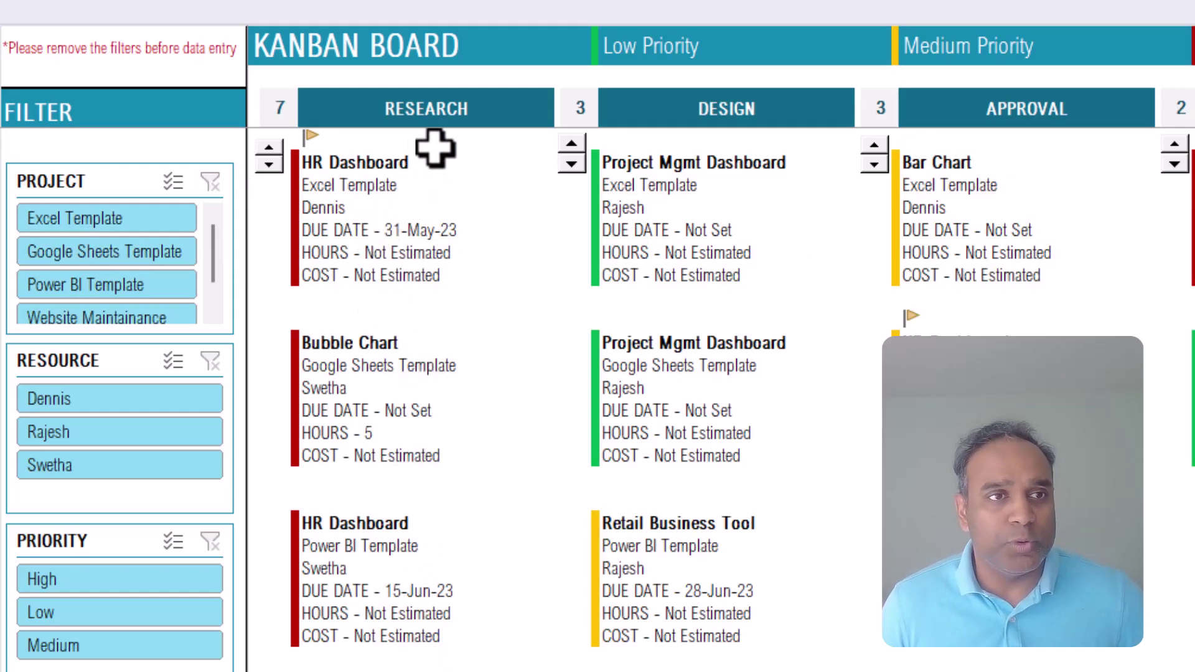
{"action": "left_click", "coordinate": [278, 156]}
{"action": "left_click", "coordinate": [278, 156]}
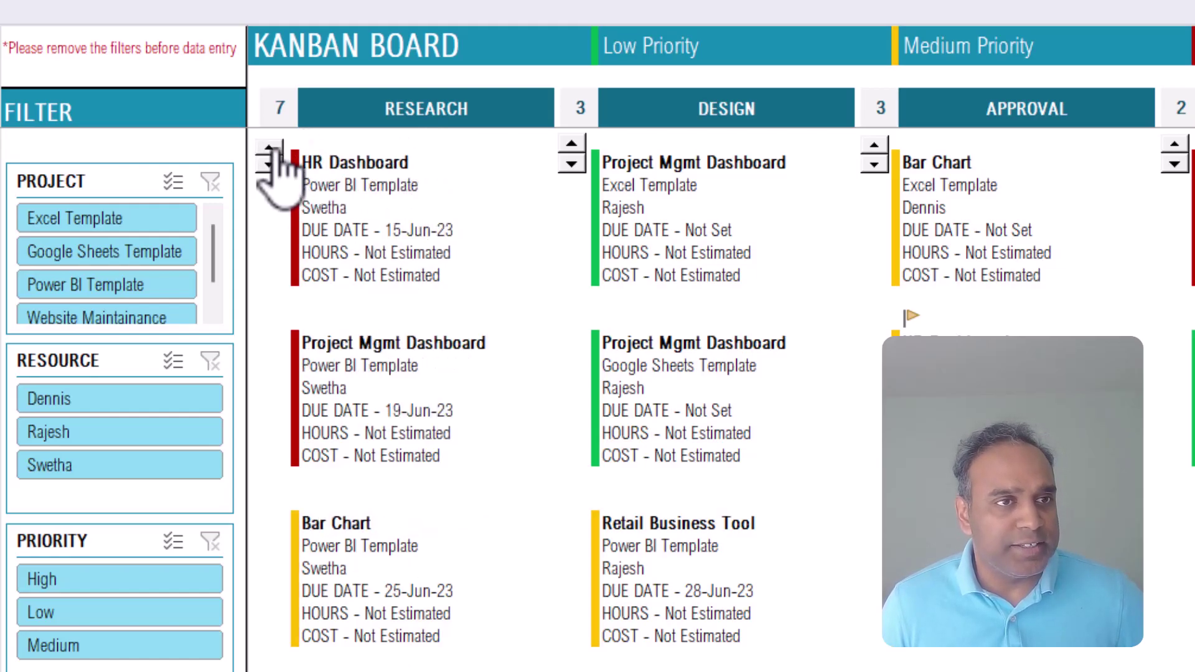
{"action": "left_click", "coordinate": [271, 163]}
{"action": "left_click", "coordinate": [278, 154]}
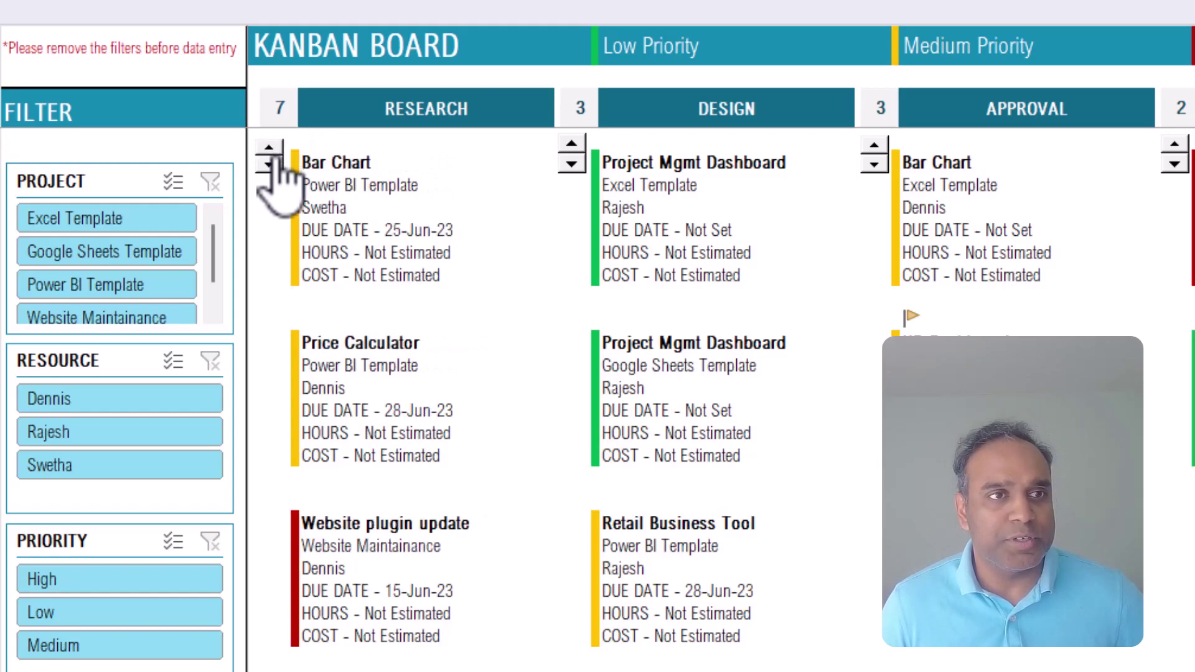
{"action": "left_click", "coordinate": [278, 164]}
{"action": "left_click", "coordinate": [272, 164]}
{"action": "left_click", "coordinate": [272, 164]}
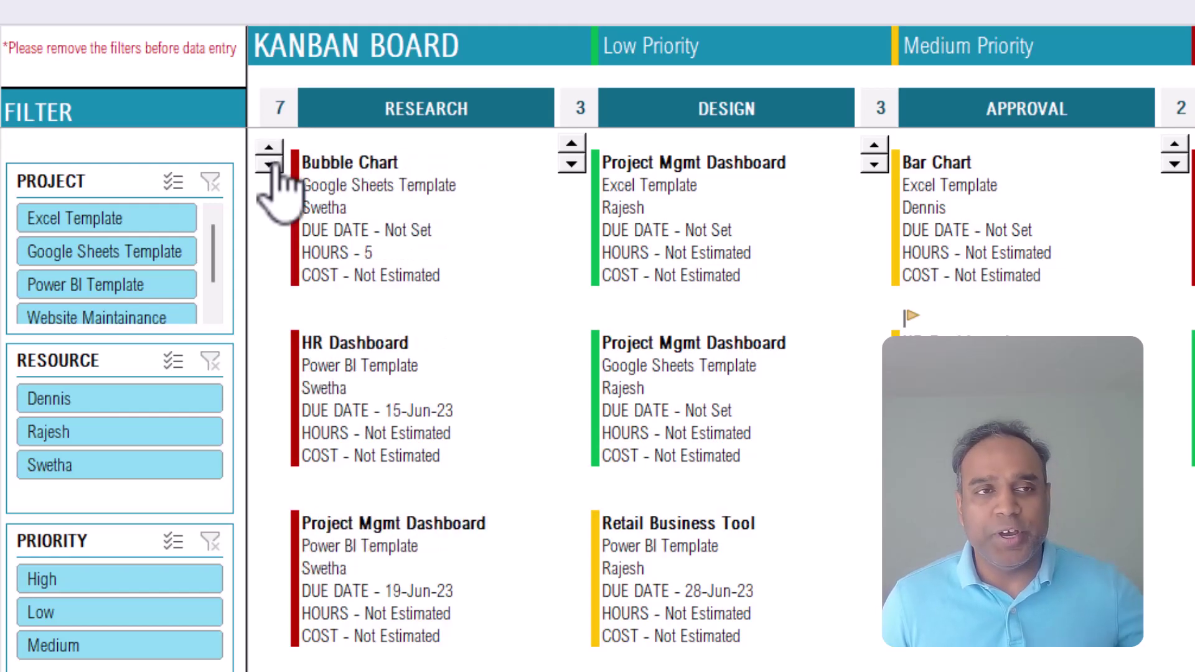
{"action": "left_click", "coordinate": [272, 163]}
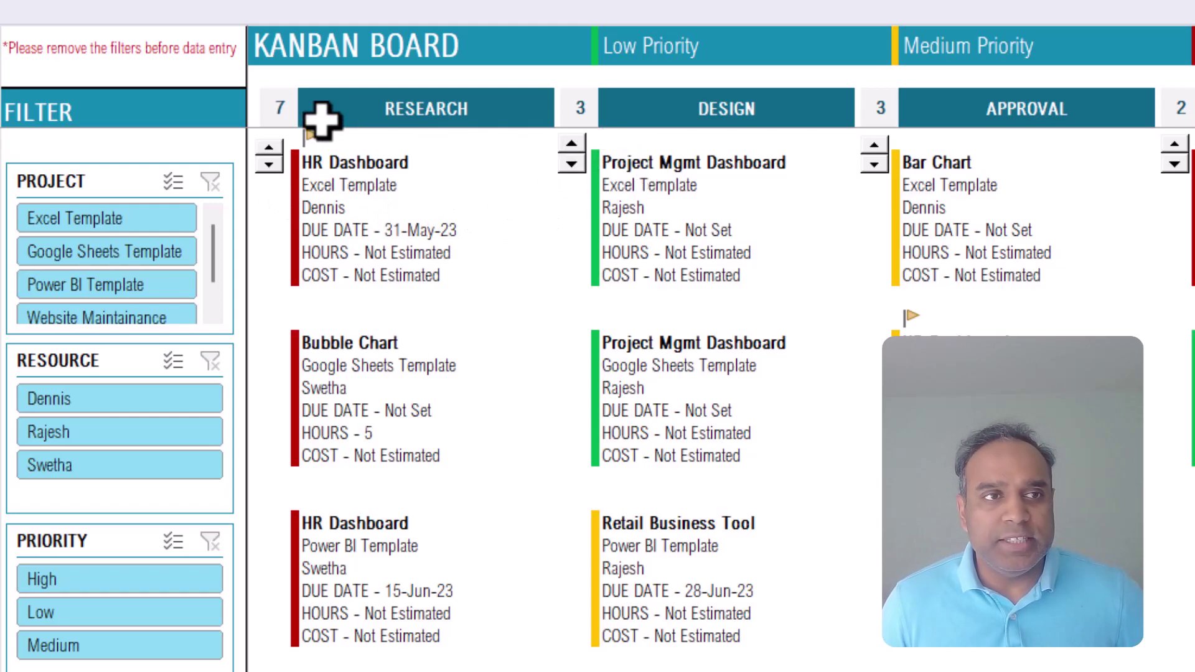
{"action": "left_click", "coordinate": [291, 112]}
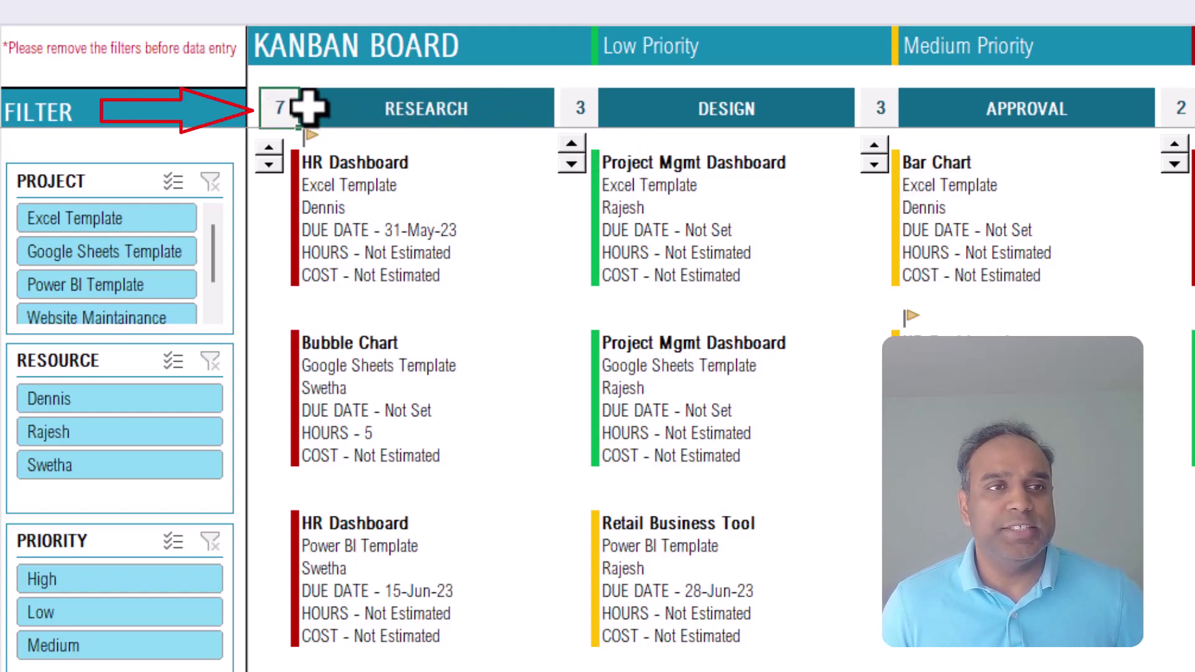
{"action": "left_click", "coordinate": [574, 107]}
{"action": "left_click", "coordinate": [880, 108]}
Review the other stage card counts, filter the board to COMPLETED then OPEN cards, and clear the Status filter
{"action": "left_click", "coordinate": [1177, 108]}
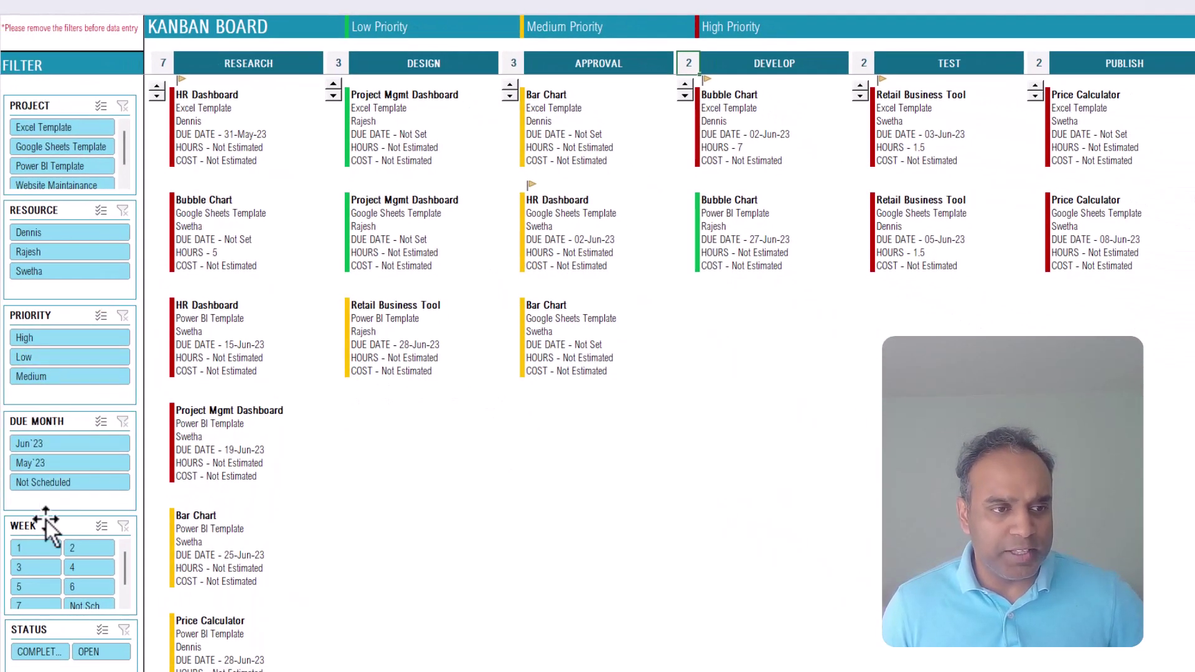
{"action": "left_click", "coordinate": [40, 651]}
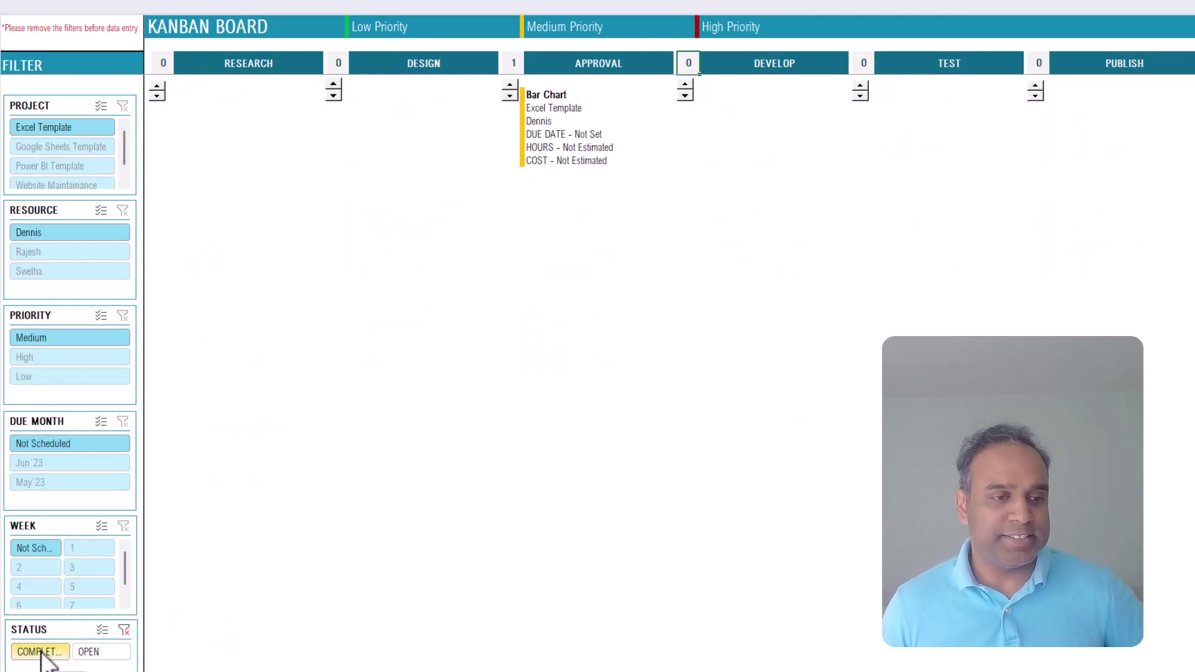
{"action": "left_click", "coordinate": [82, 653]}
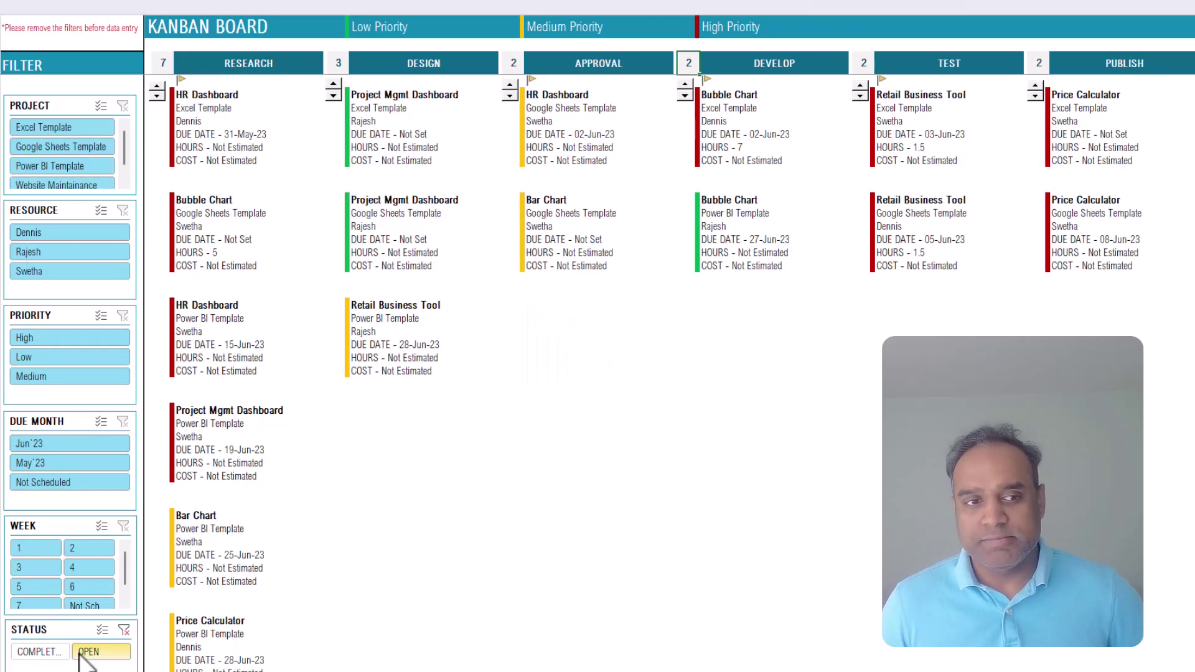
{"action": "left_click", "coordinate": [123, 631]}
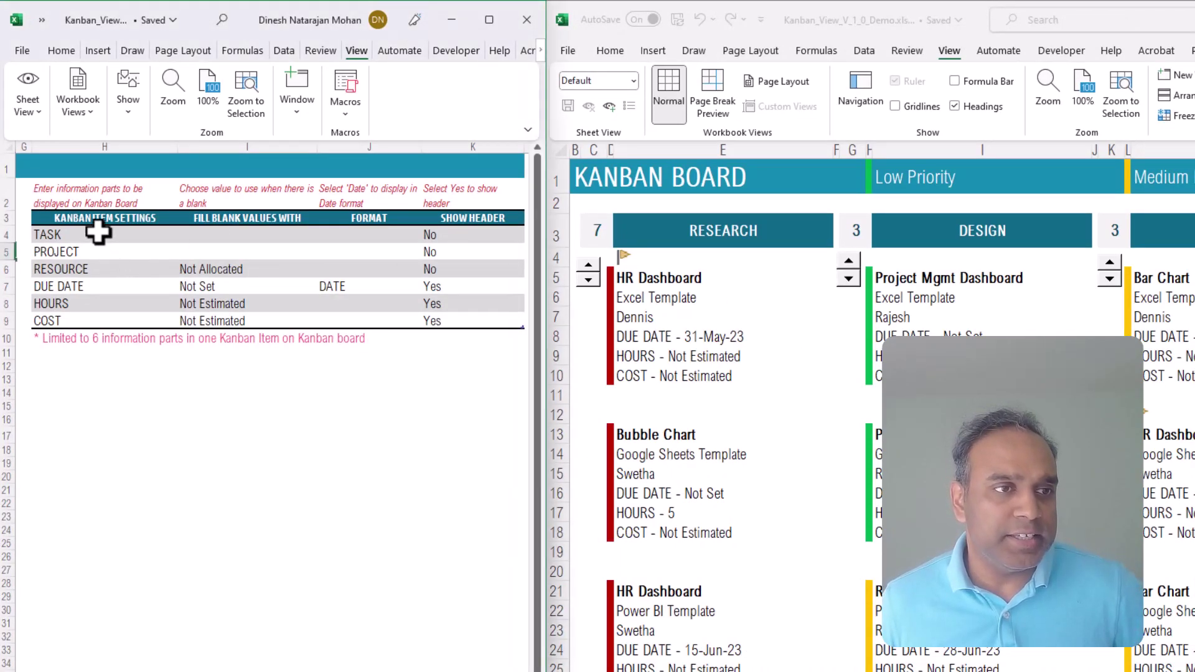
Select the TASK, PROJECT, RESOURCE, HOURS and COST card field entries, comparing them with the board window
{"action": "left_click_drag", "start_coordinate": [93, 235], "coordinate": [88, 317]}
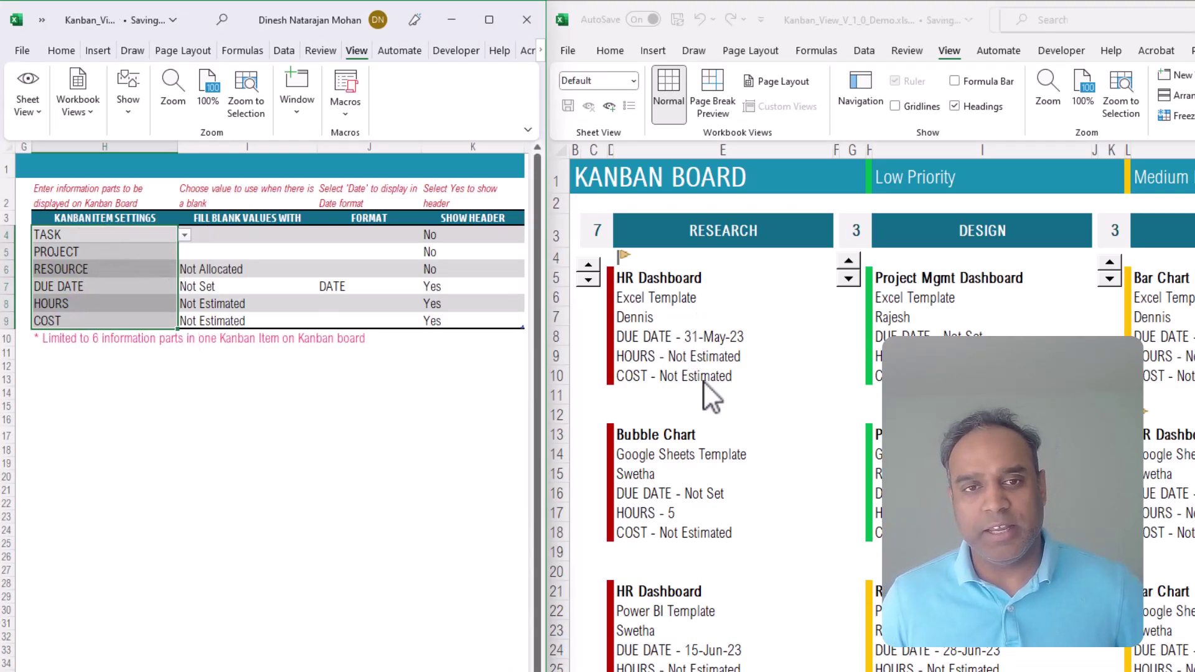
{"action": "left_click", "coordinate": [105, 251]}
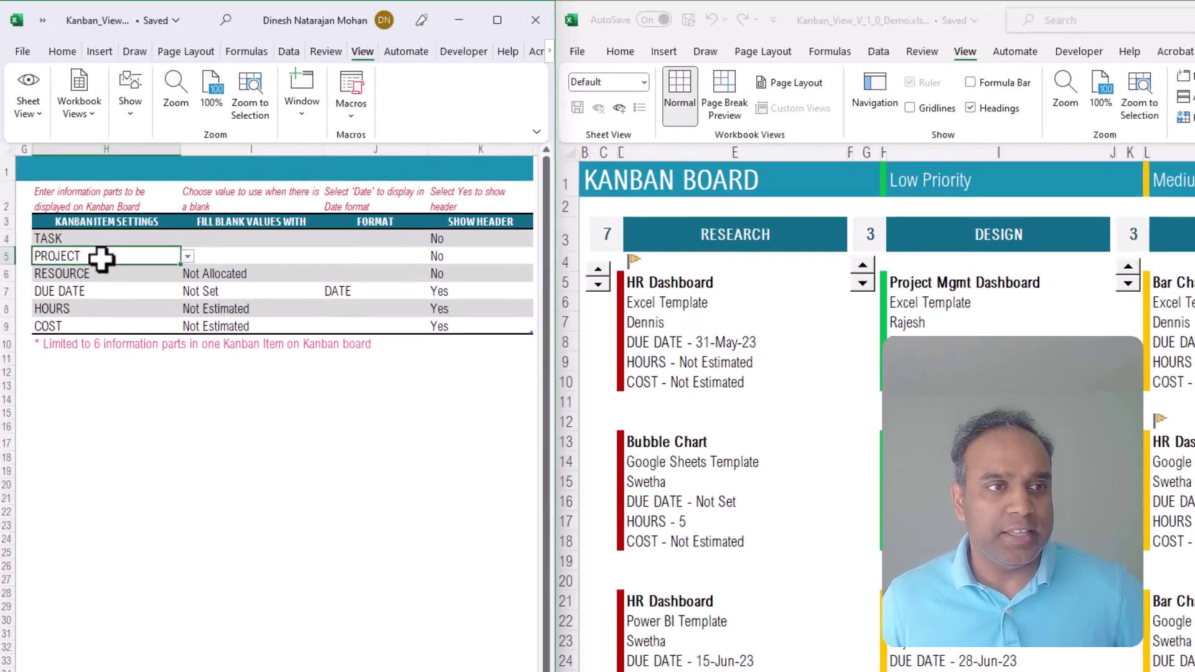
{"action": "left_click", "coordinate": [100, 273]}
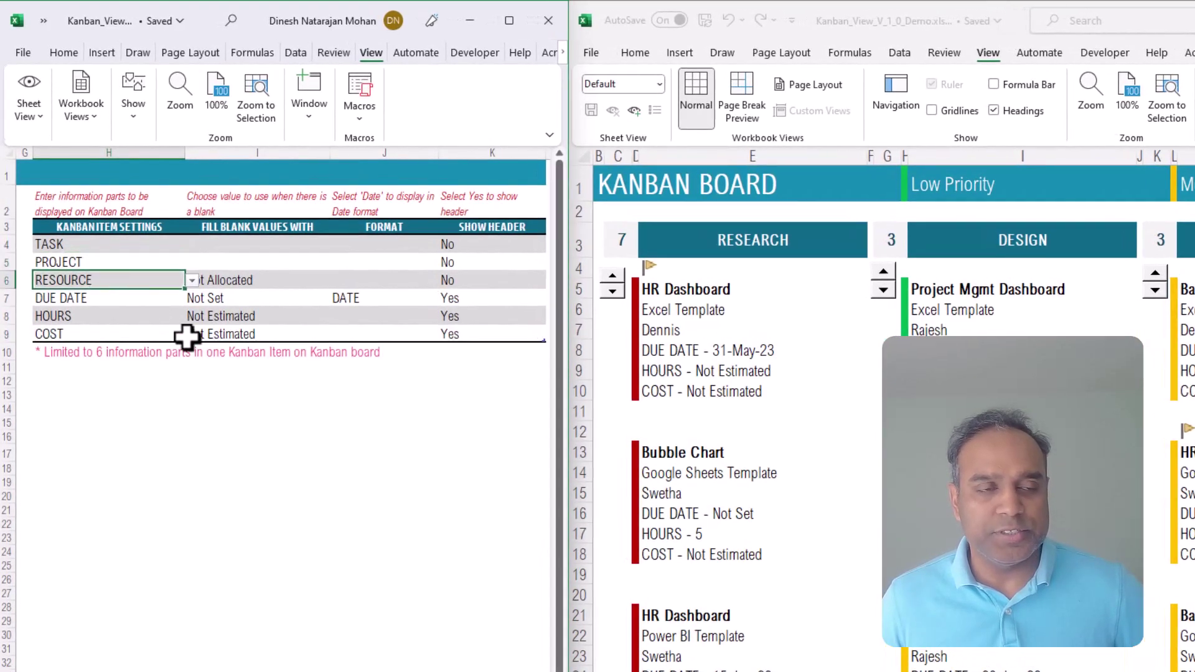
{"action": "left_click", "coordinate": [685, 293]}
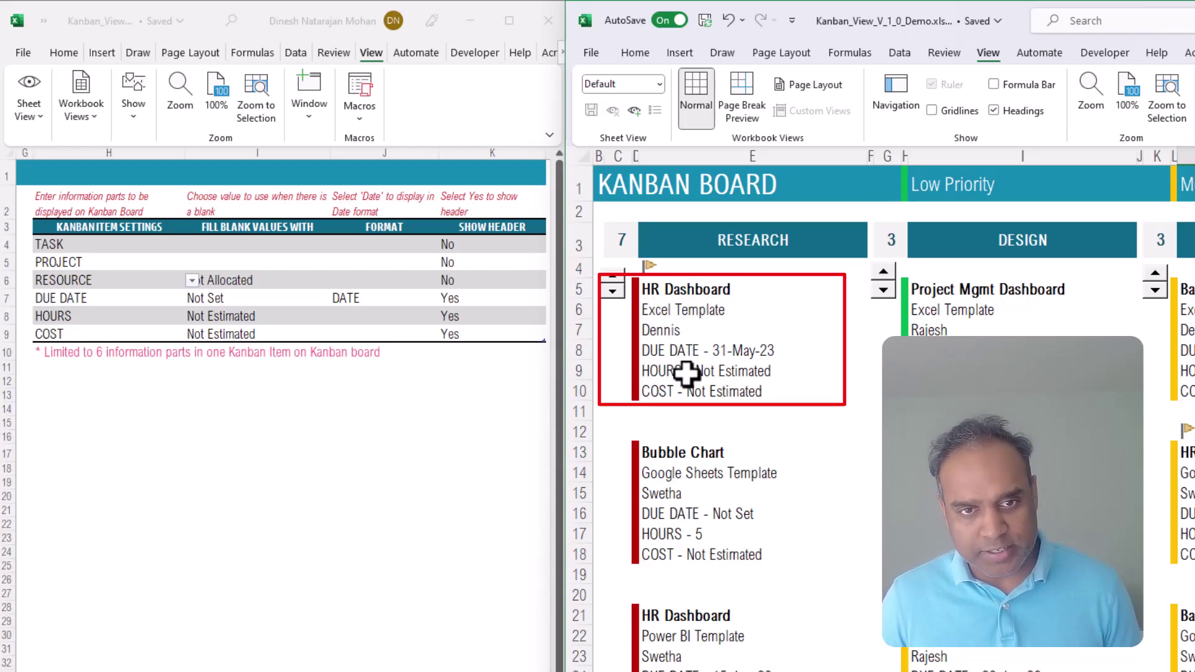
{"action": "left_click", "coordinate": [98, 336]}
{"action": "left_click", "coordinate": [99, 318]}
{"action": "left_click", "coordinate": [95, 328]}
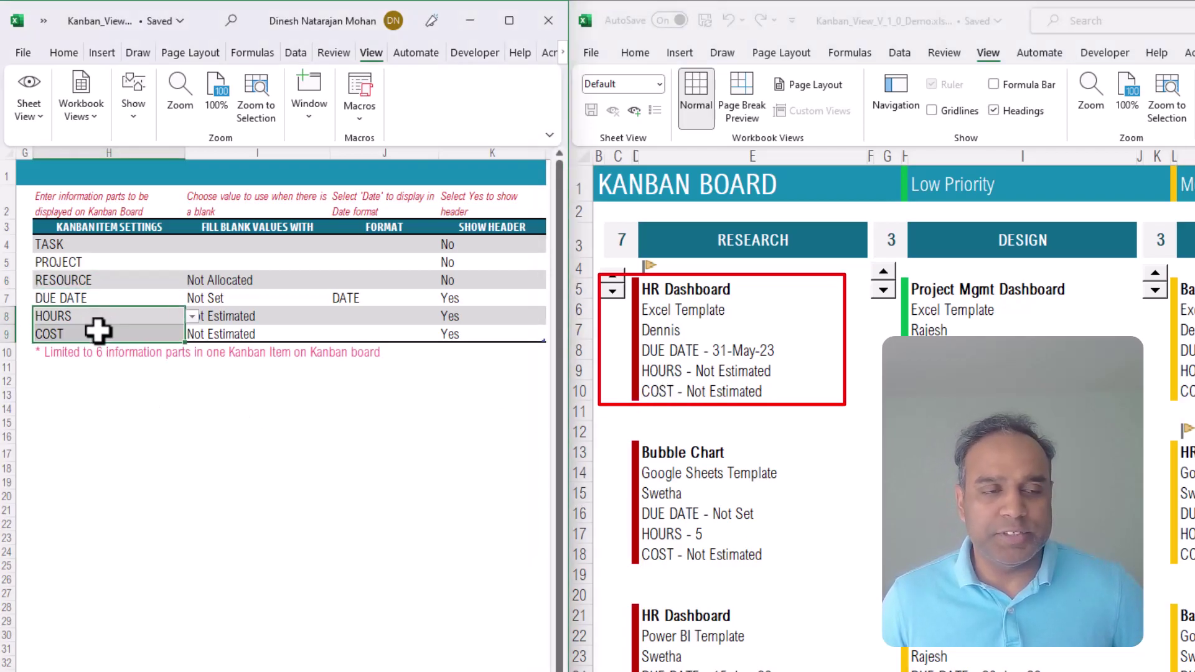
{"action": "left_click", "coordinate": [130, 317]}
{"action": "left_click", "coordinate": [118, 338]}
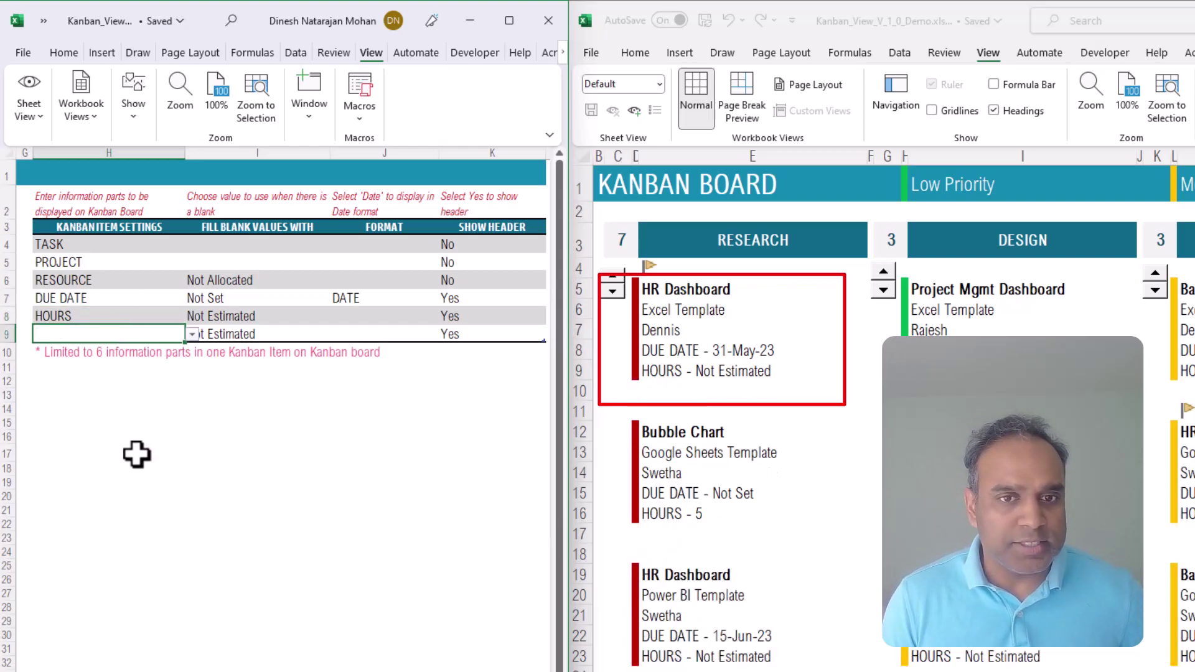
Delete the HOURS and DUE DATE entries from the Kanban item settings
{"action": "left_click", "coordinate": [88, 315]}
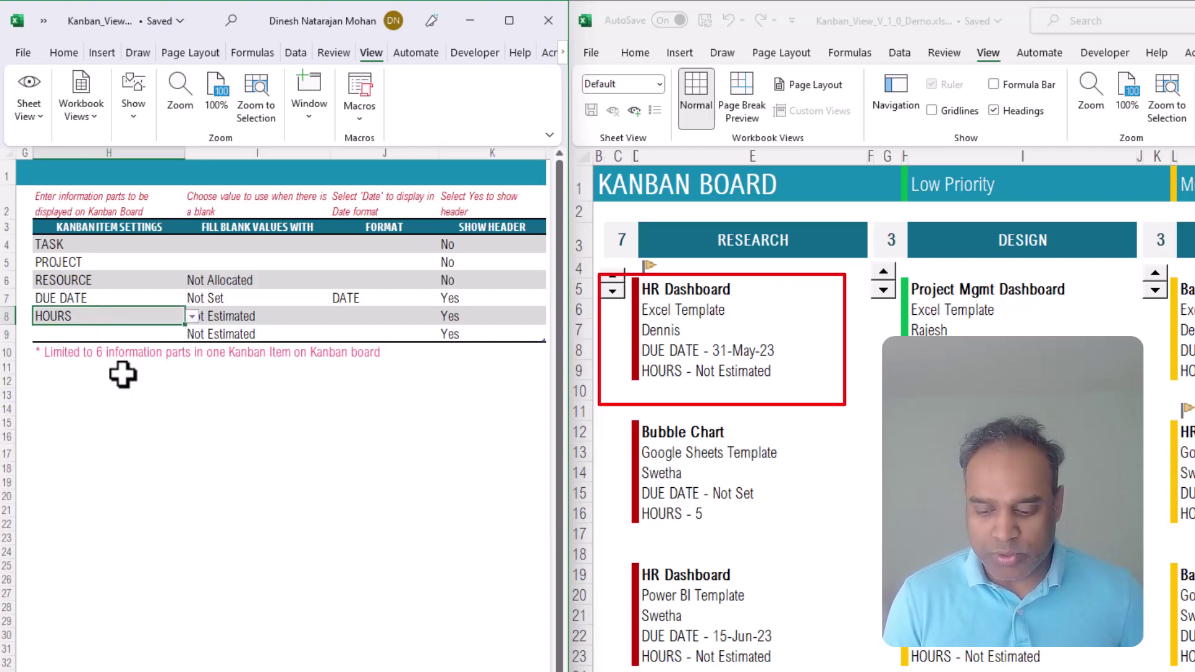
{"action": "key", "text": "Delete"}
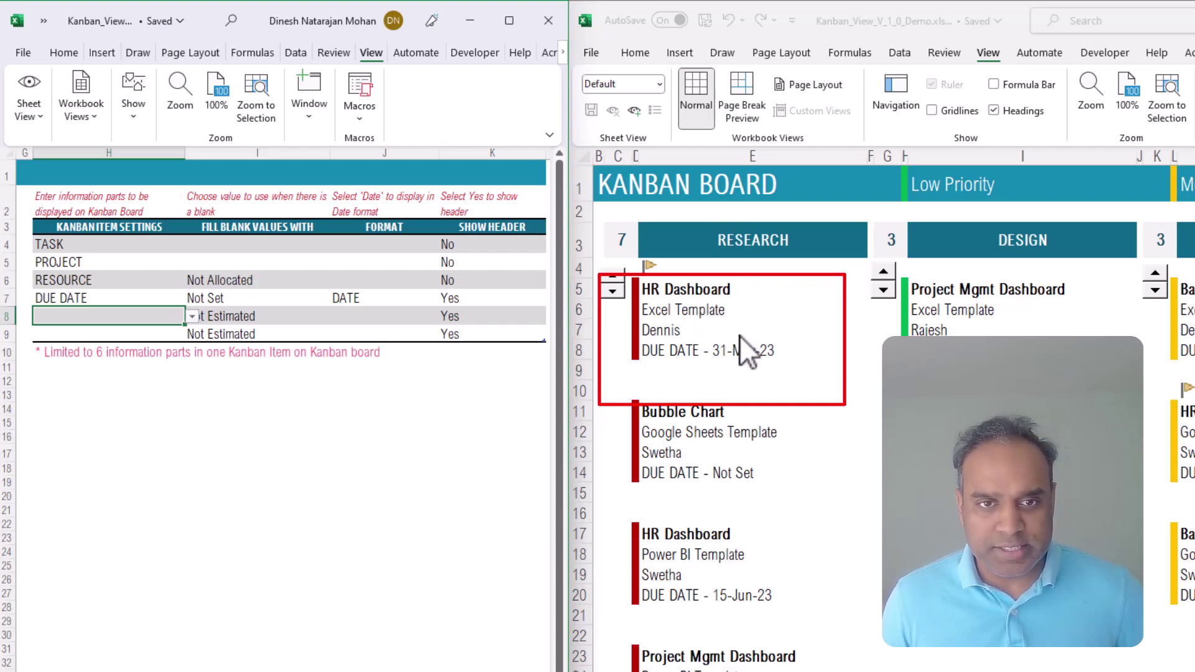
{"action": "left_click", "coordinate": [123, 297]}
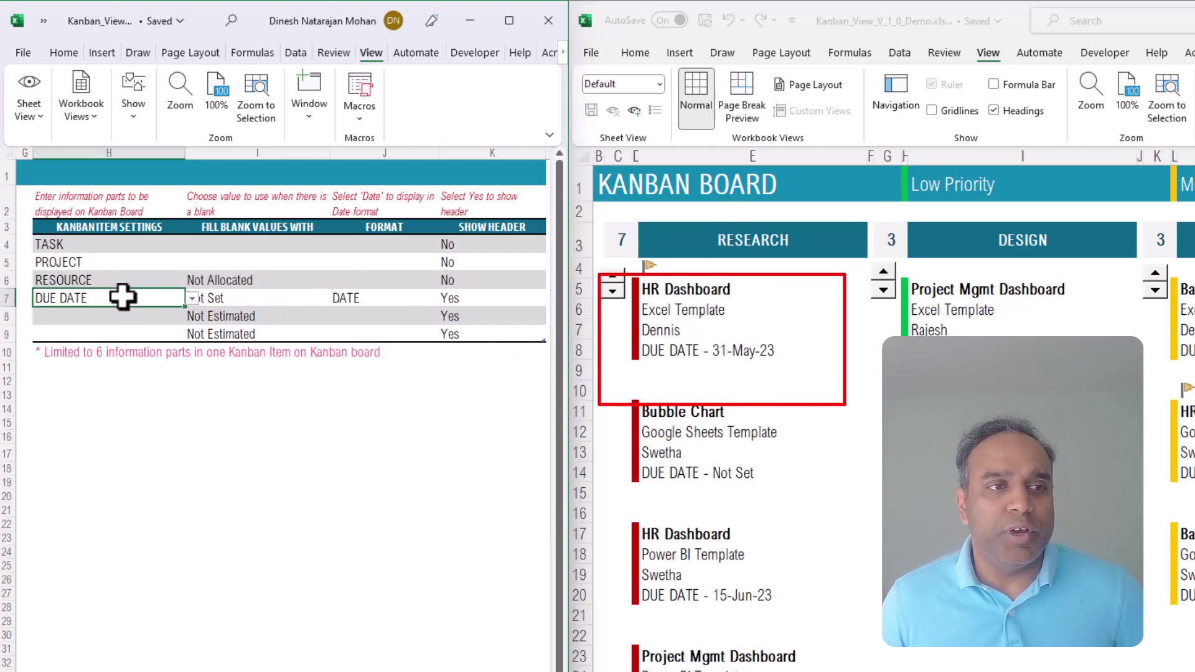
{"action": "key", "text": "Delete"}
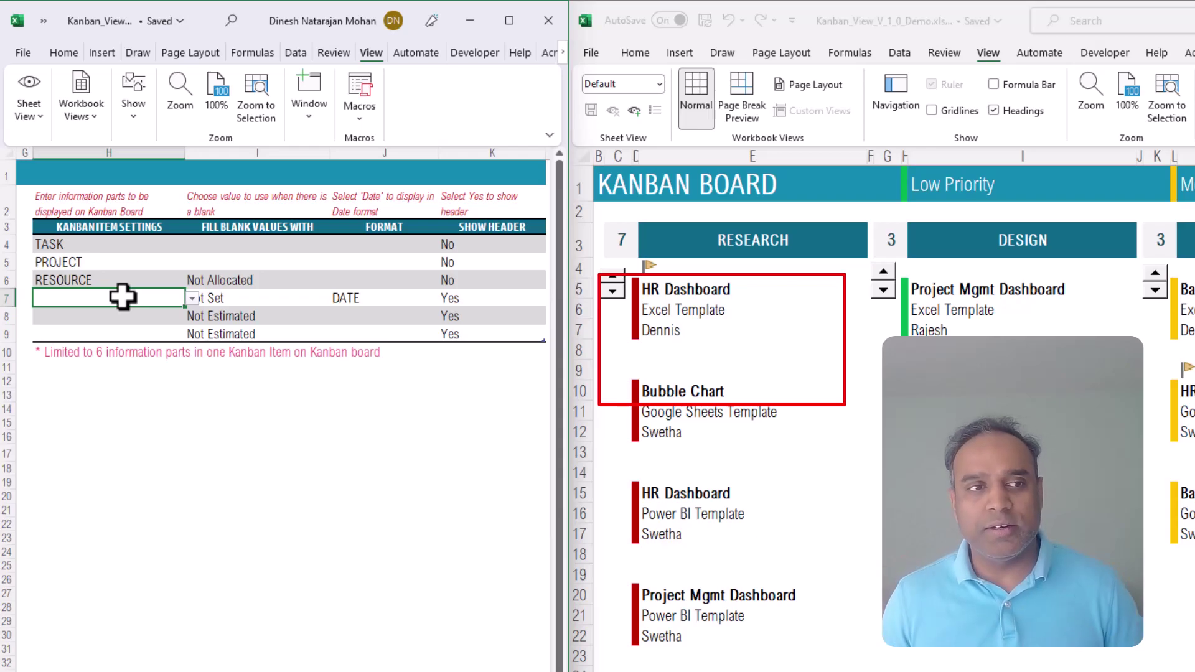
Put DUE DATE back into the emptied card field row
{"action": "left_click", "coordinate": [193, 298]}
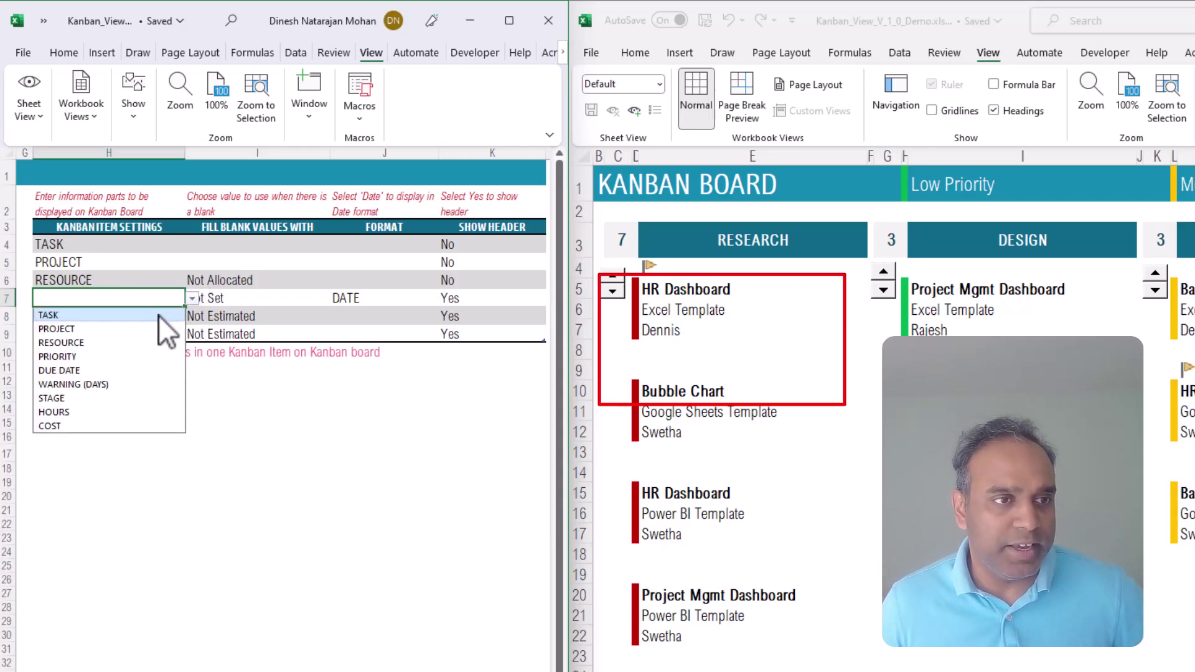
{"action": "left_click", "coordinate": [122, 370]}
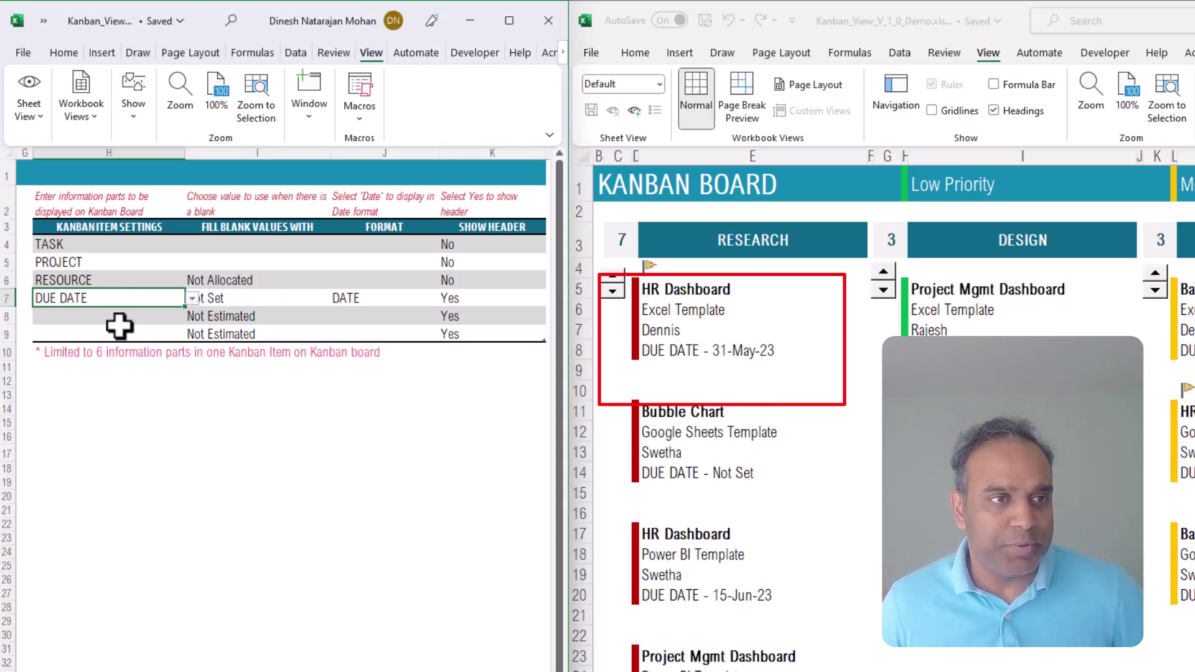
{"action": "left_click", "coordinate": [132, 277]}
{"action": "left_click", "coordinate": [124, 262]}
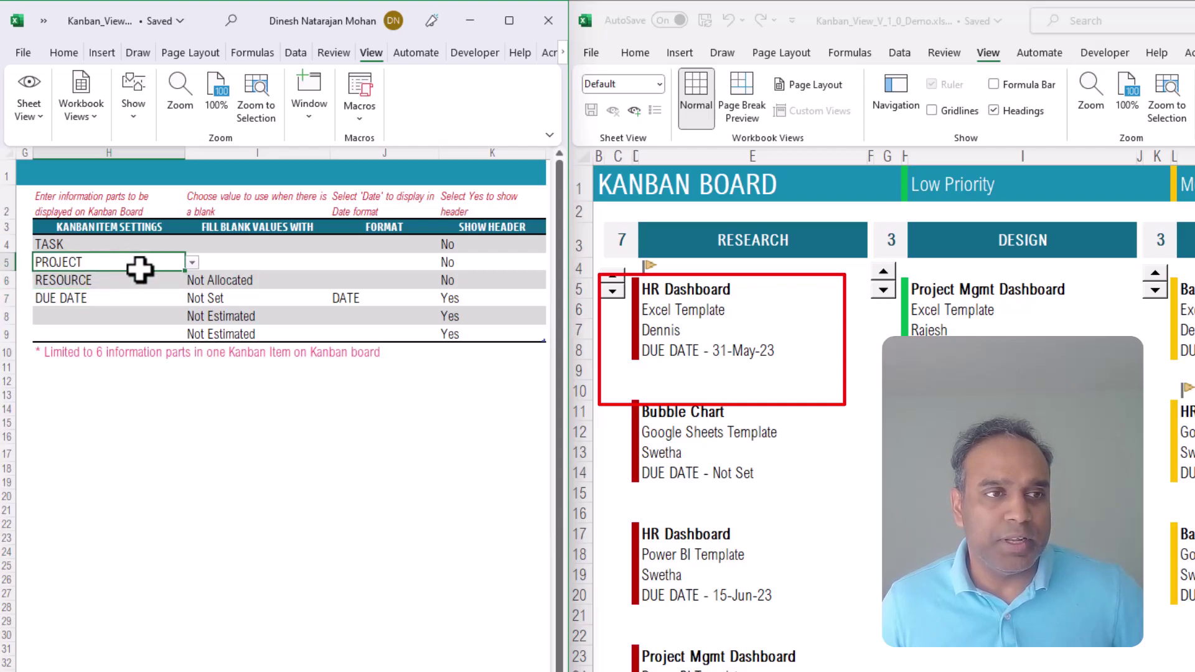
Swap the field rows so RESOURCE appears above PROJECT on the cards
{"action": "left_click", "coordinate": [192, 263]}
{"action": "left_click", "coordinate": [99, 308]}
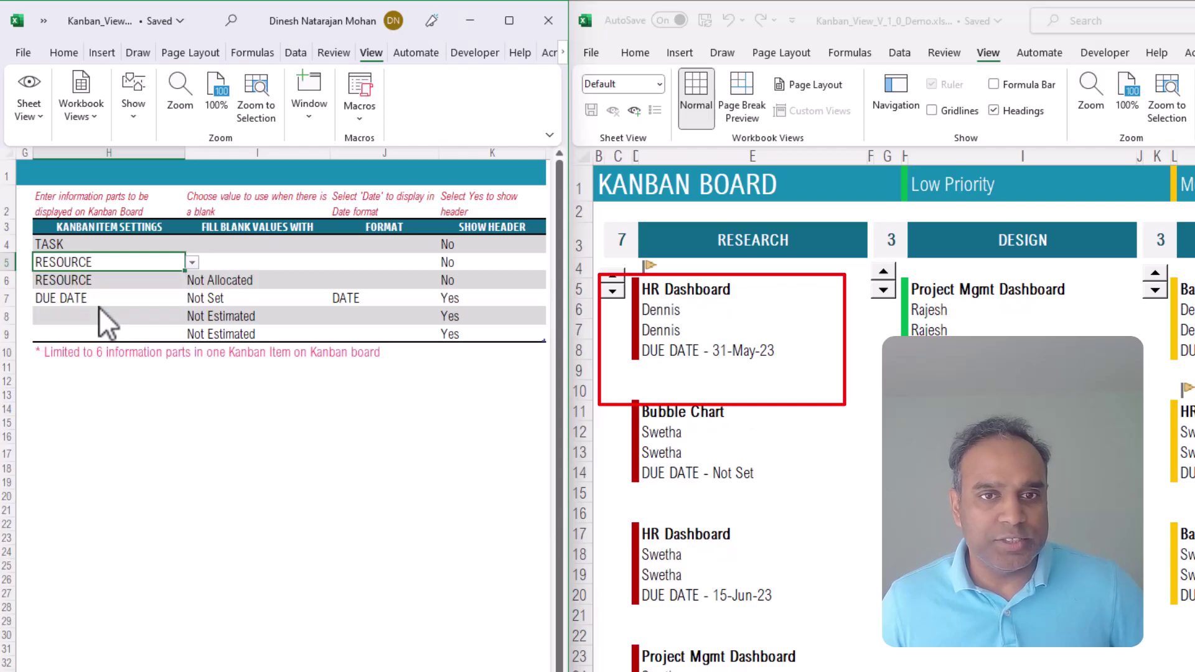
{"action": "left_click", "coordinate": [163, 282]}
{"action": "left_click", "coordinate": [193, 281]}
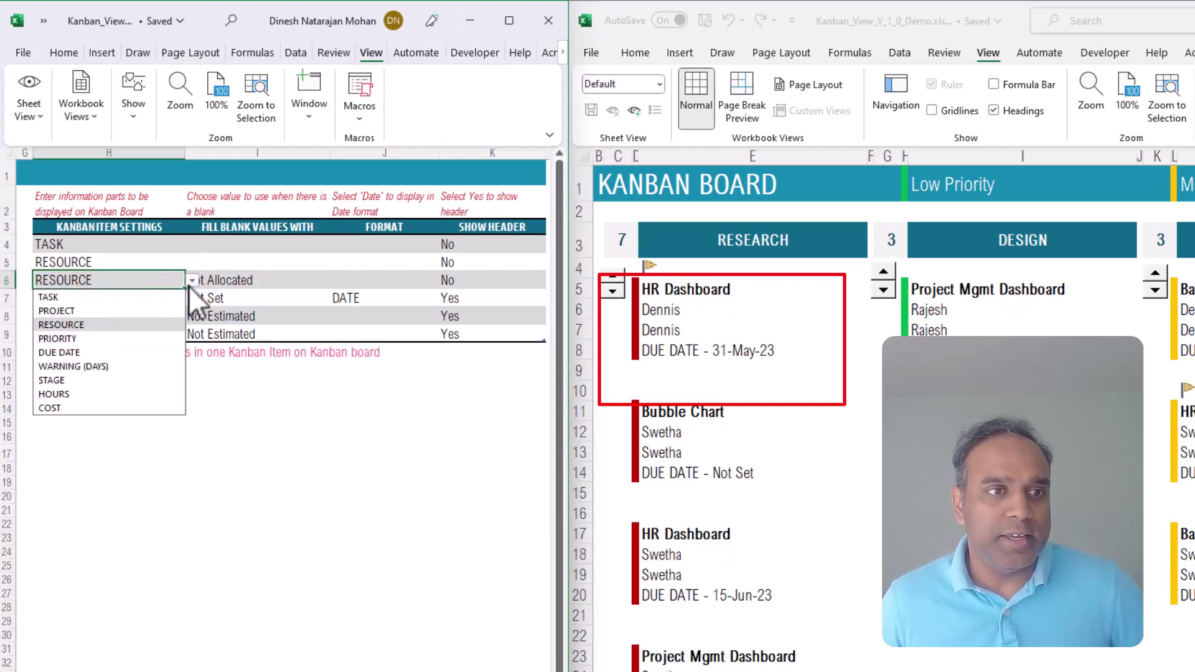
{"action": "left_click", "coordinate": [105, 312]}
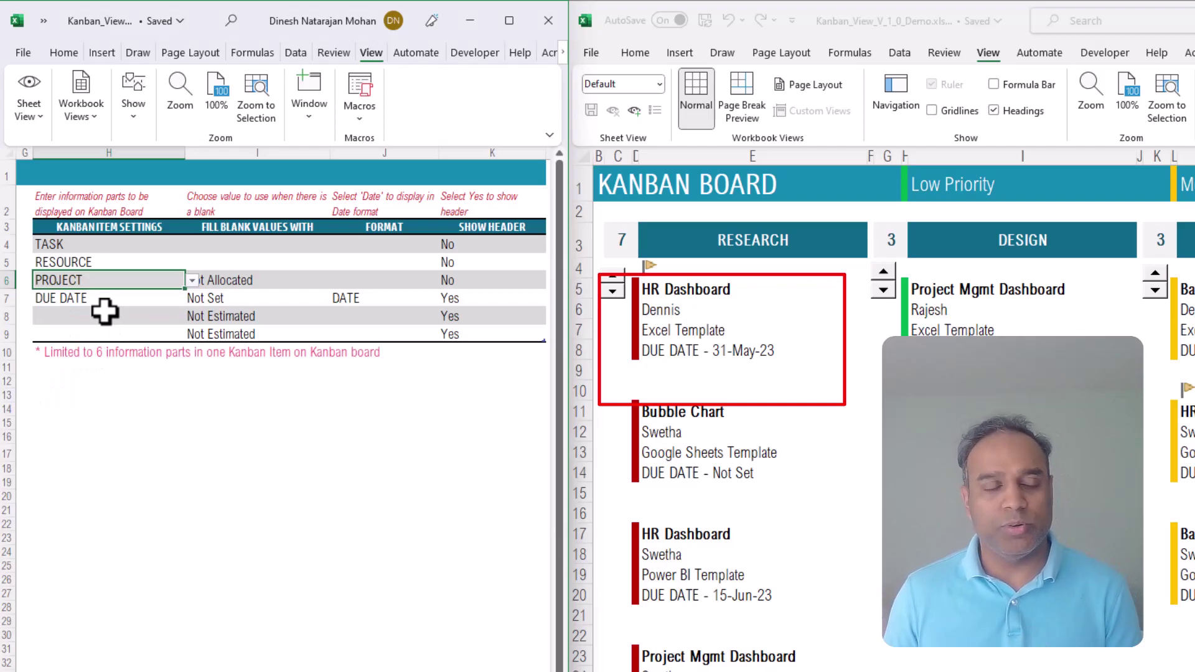
{"action": "left_click", "coordinate": [230, 280]}
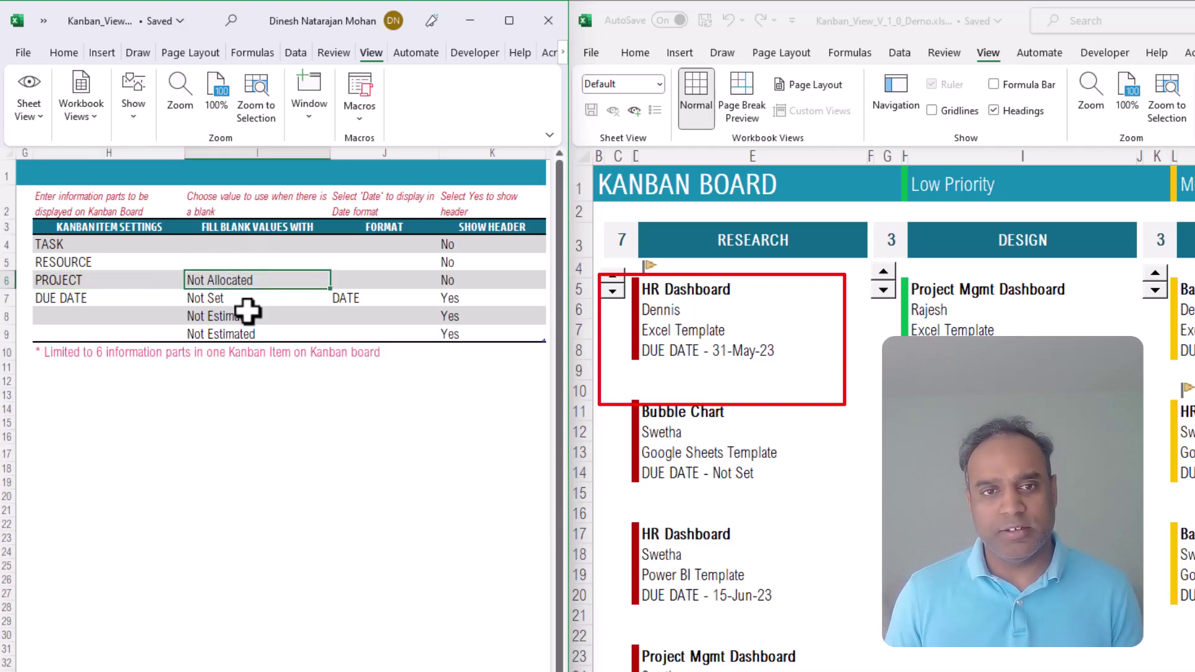
Replace the DUE DATE blank filler 'Not Set' with 'TBD'
{"action": "left_click", "coordinate": [127, 296]}
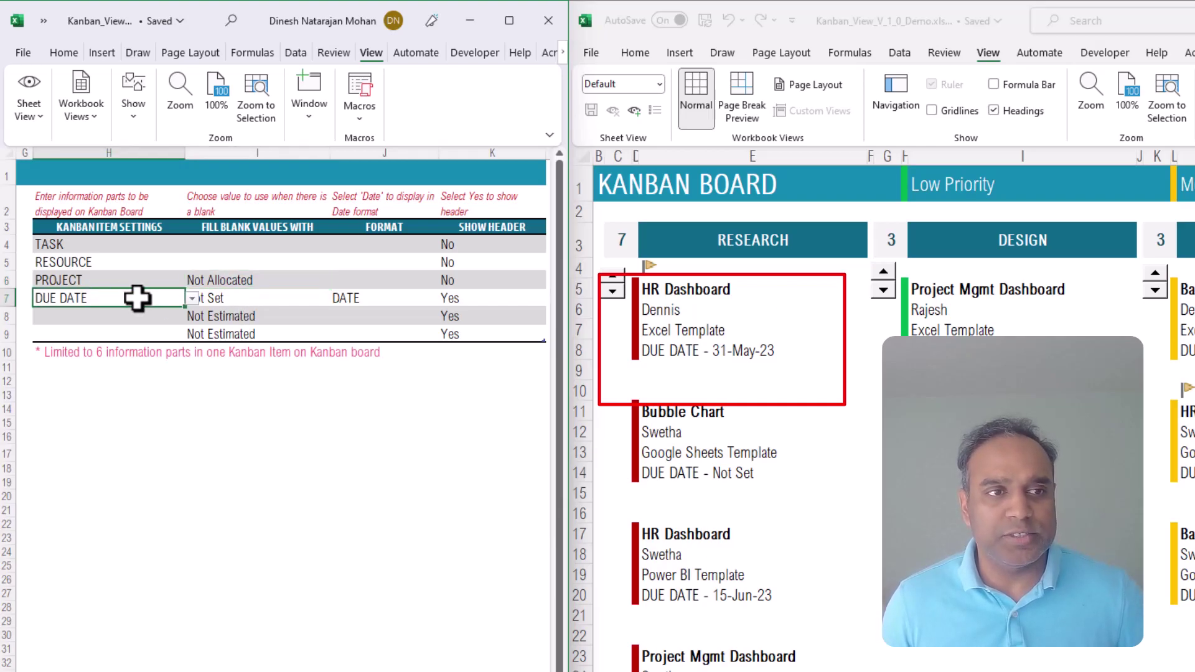
{"action": "left_click", "coordinate": [224, 298]}
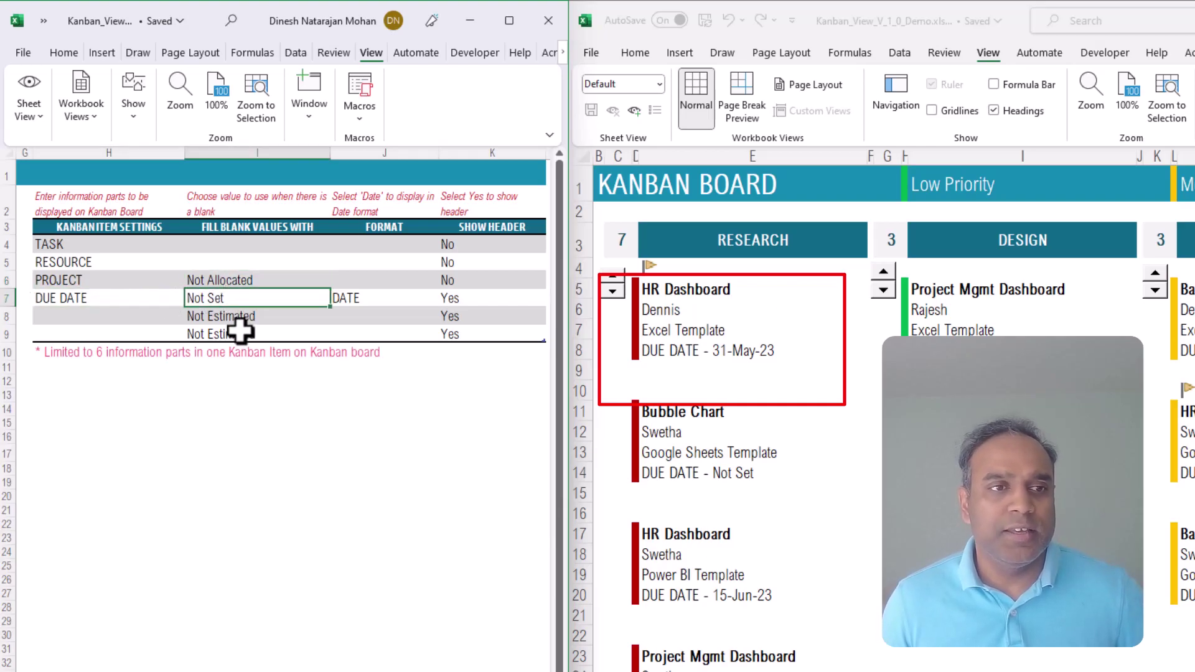
{"action": "double_click", "coordinate": [249, 299]}
{"action": "key", "text": "BackSpace"}
{"action": "key", "text": "BackSpace"}
{"action": "key", "text": "BackSpace"}
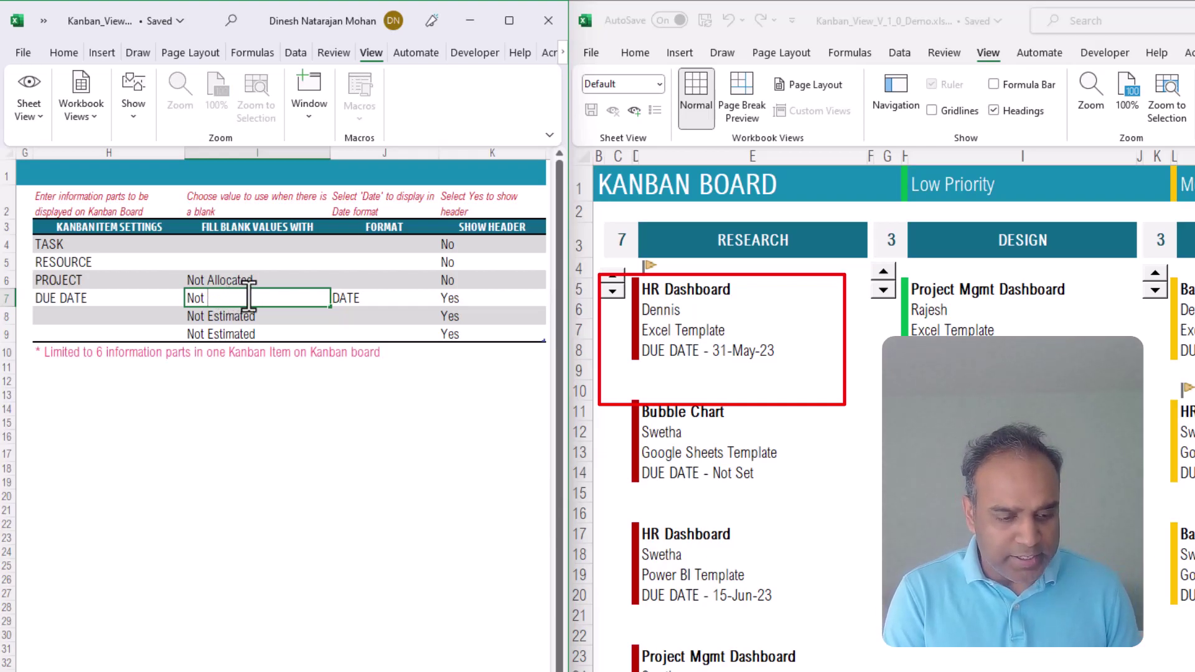
{"action": "type", "text": "TBD"}
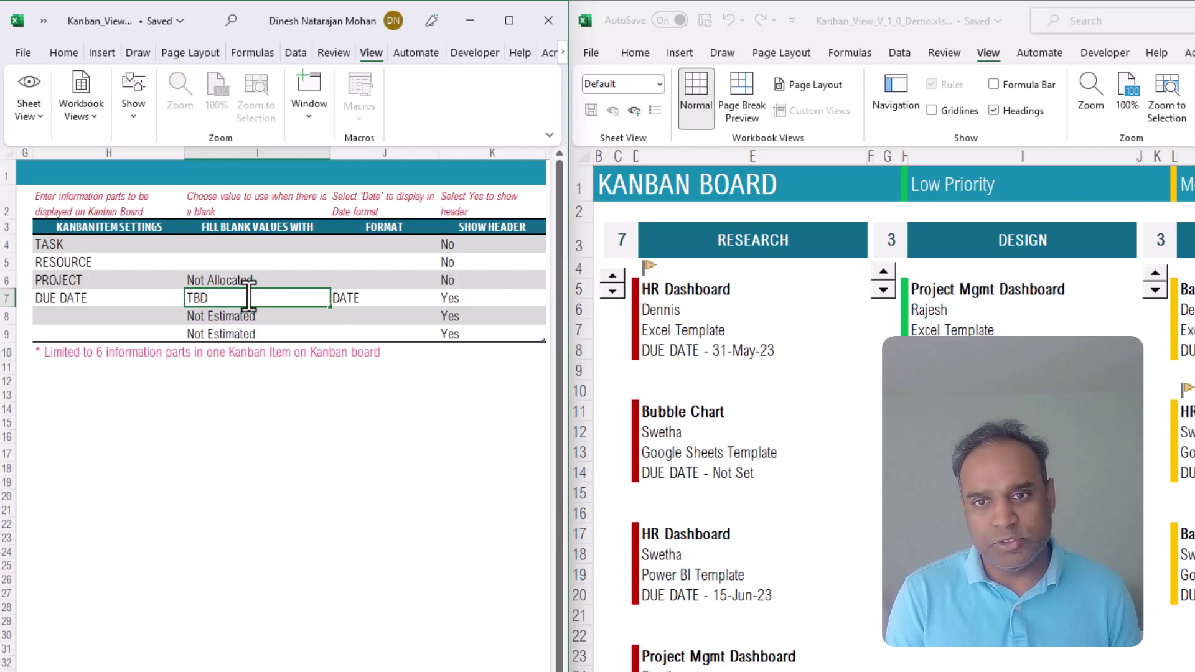
{"action": "key", "text": "Escape"}
{"action": "key", "text": "Return"}
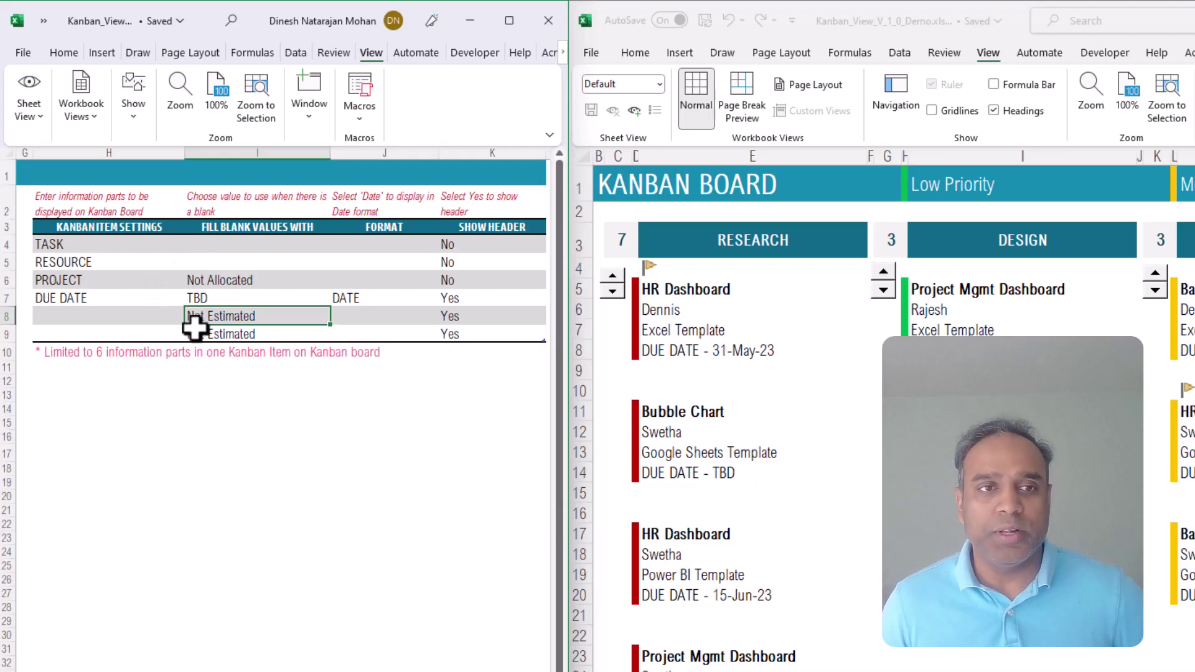
{"action": "left_click", "coordinate": [371, 300]}
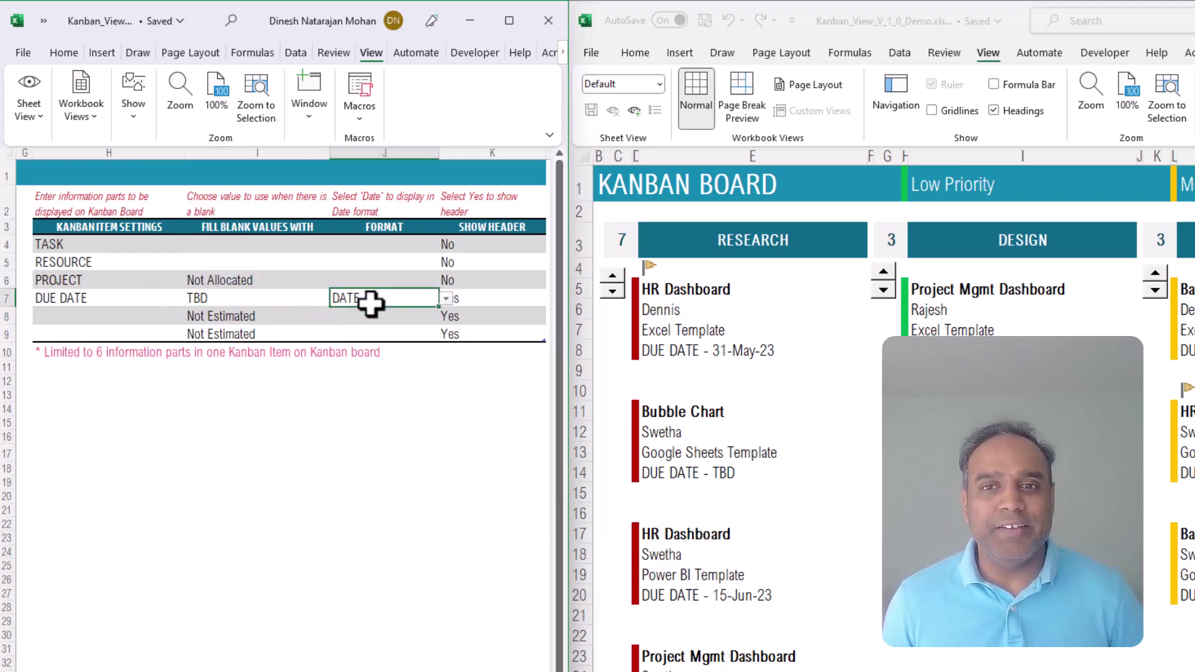
{"action": "left_click", "coordinate": [446, 299]}
{"action": "left_click", "coordinate": [446, 298]}
{"action": "left_click", "coordinate": [404, 248]}
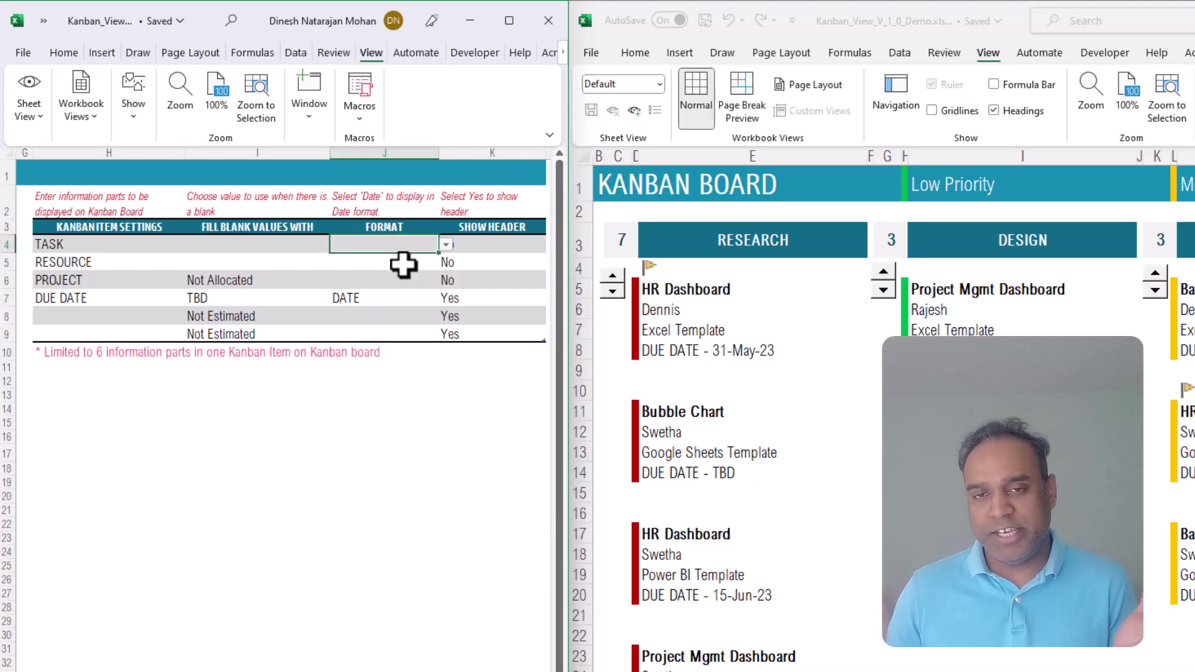
{"action": "left_click", "coordinate": [470, 274]}
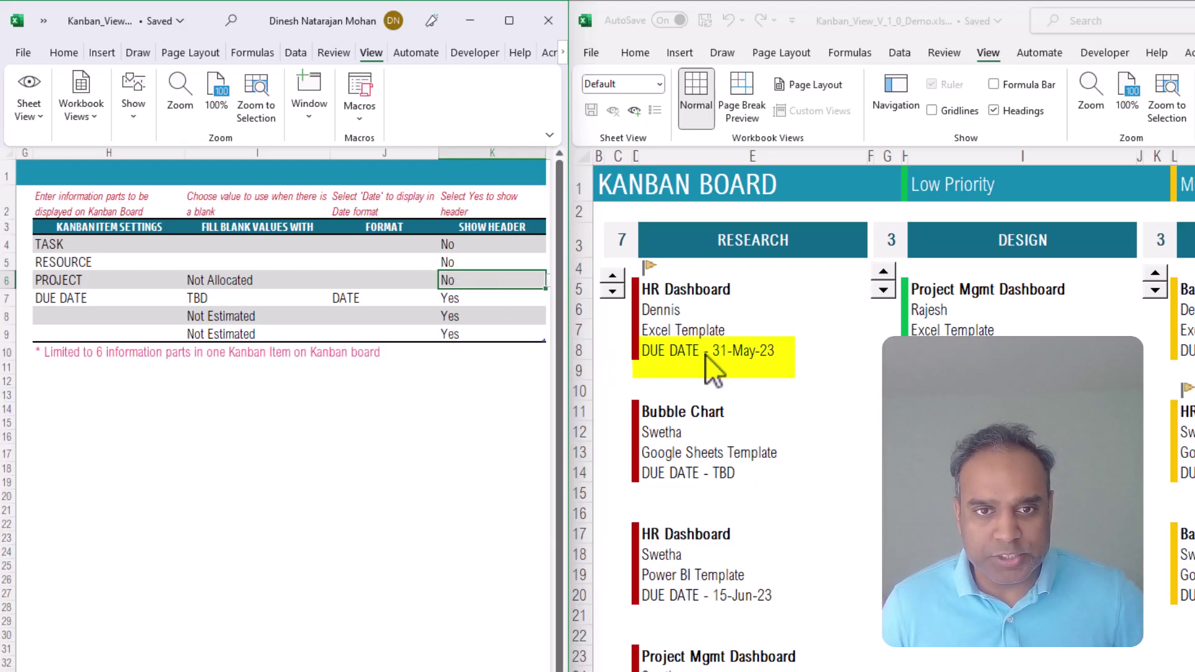
{"action": "left_click", "coordinate": [472, 299]}
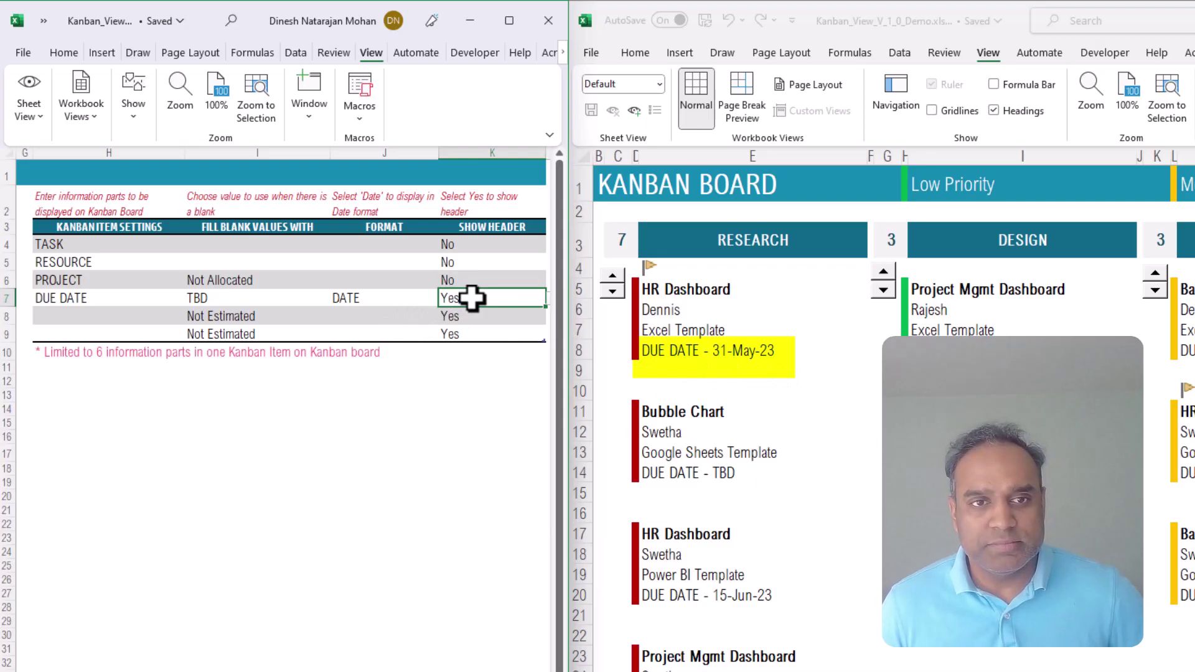
{"action": "type", "text": "No"}
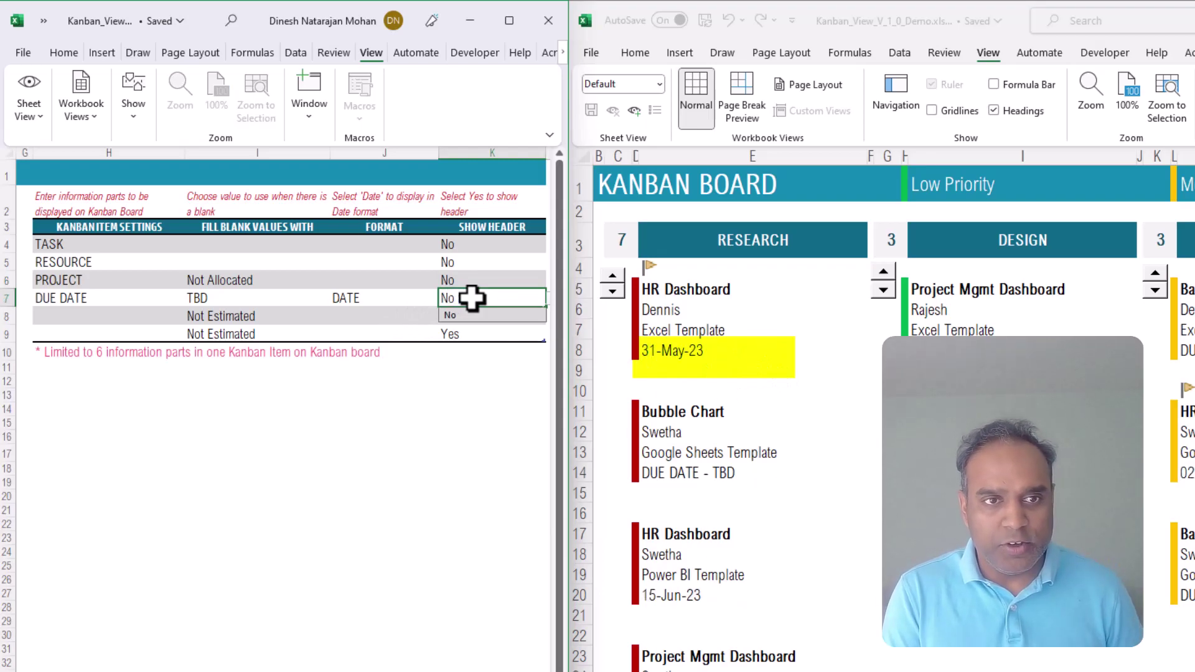
{"action": "key", "text": "Return"}
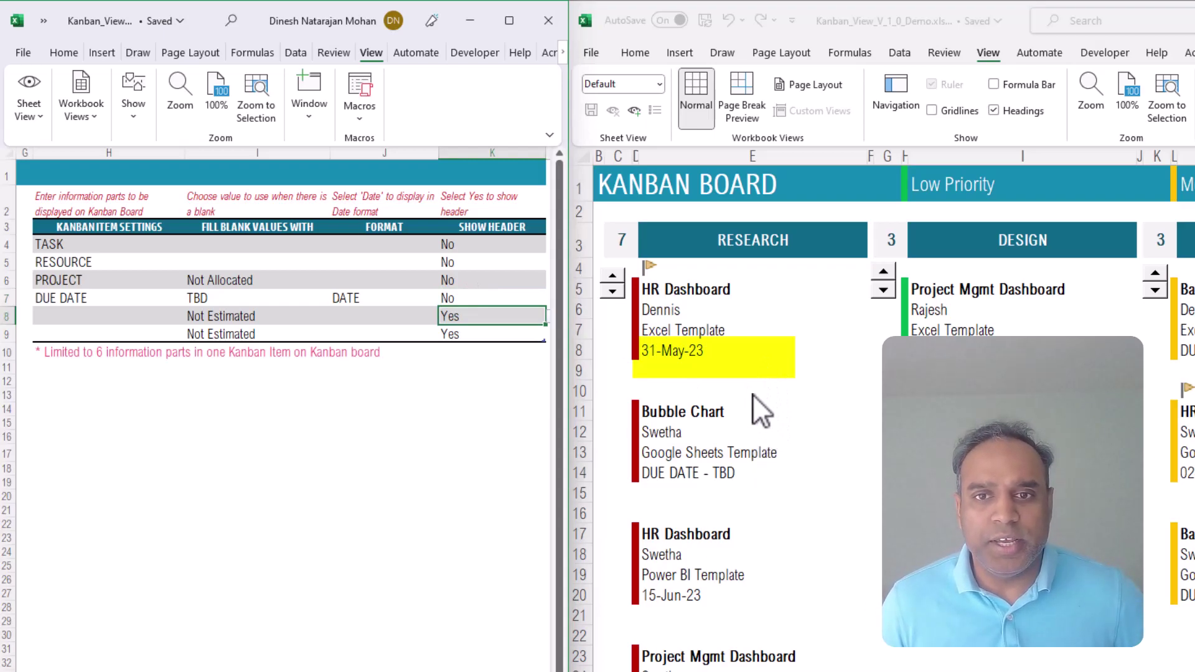
{"action": "left_click", "coordinate": [691, 364]}
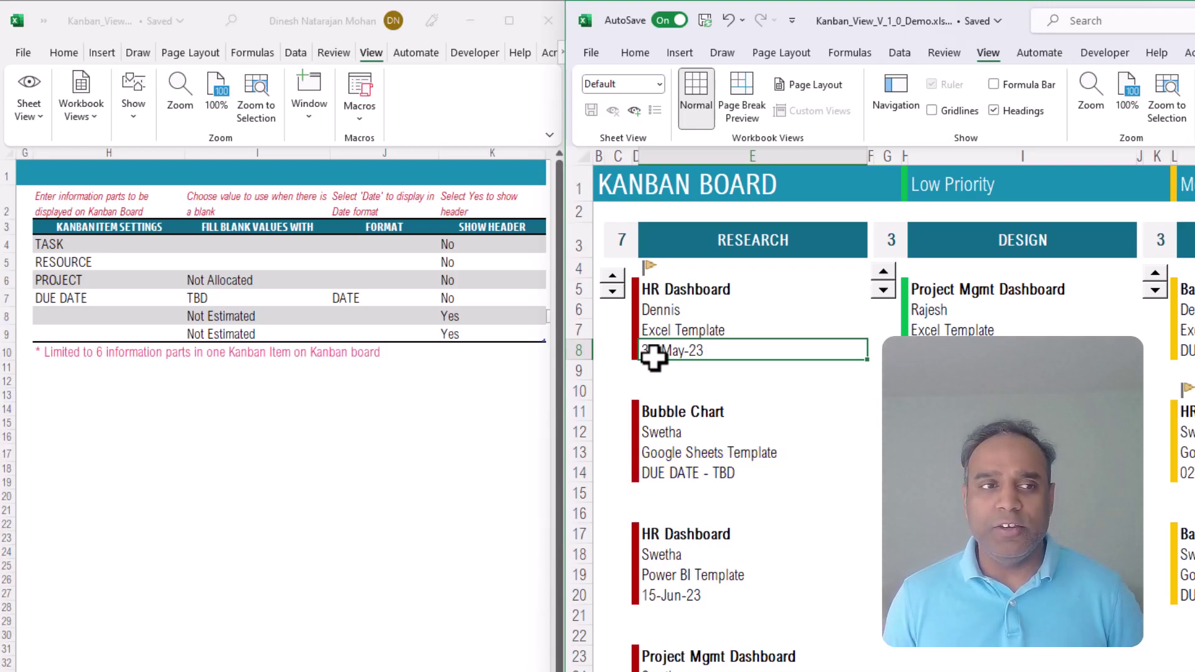
{"action": "left_click", "coordinate": [511, 309]}
{"action": "left_click", "coordinate": [530, 301]}
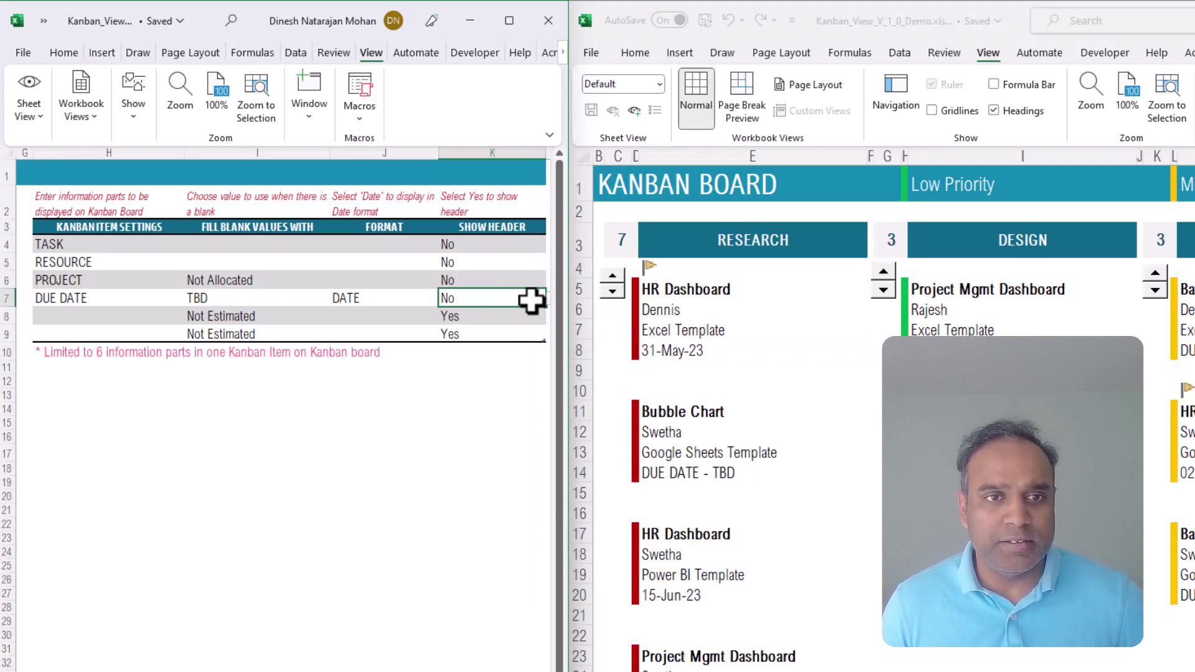
{"action": "type", "text": "Yes"}
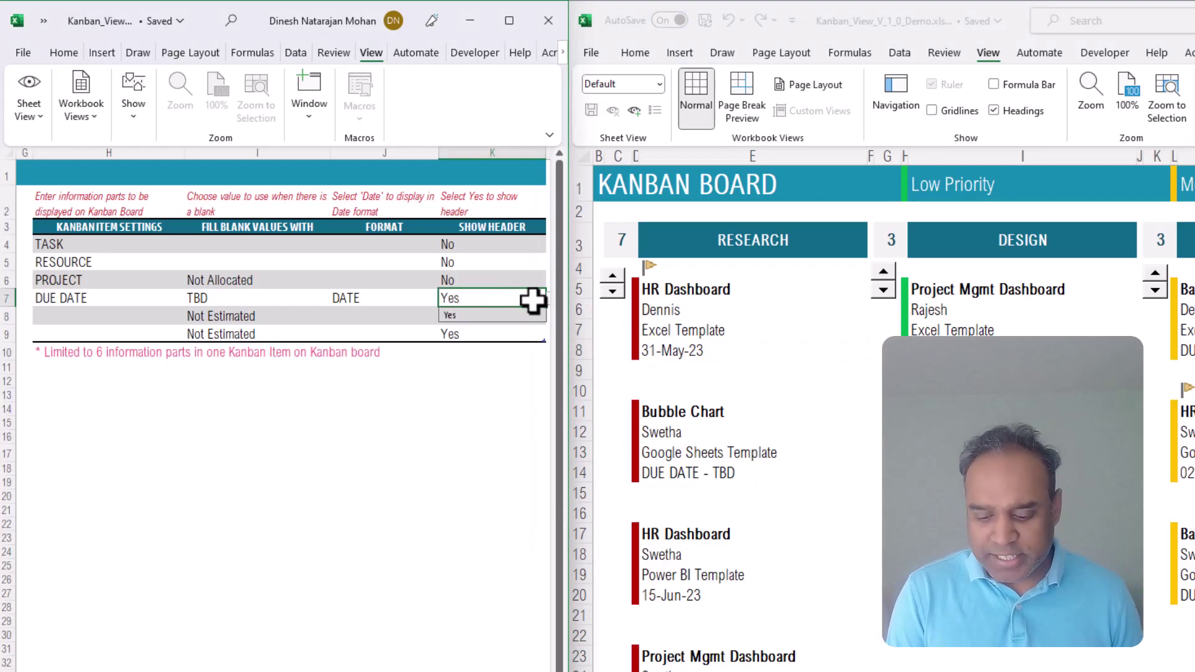
{"action": "key", "text": "Return"}
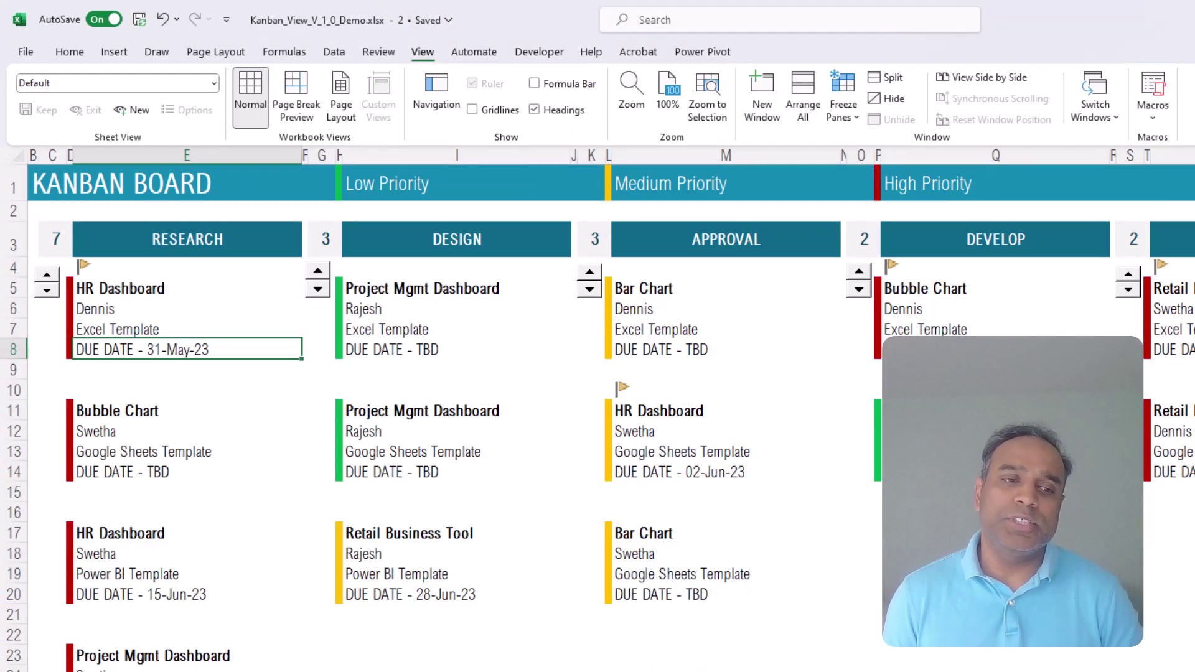
Scroll the Data sheet left to show the task table's first columns
{"action": "scroll", "coordinate": [598, 405], "scroll_direction": "left", "scroll_amount": 1}
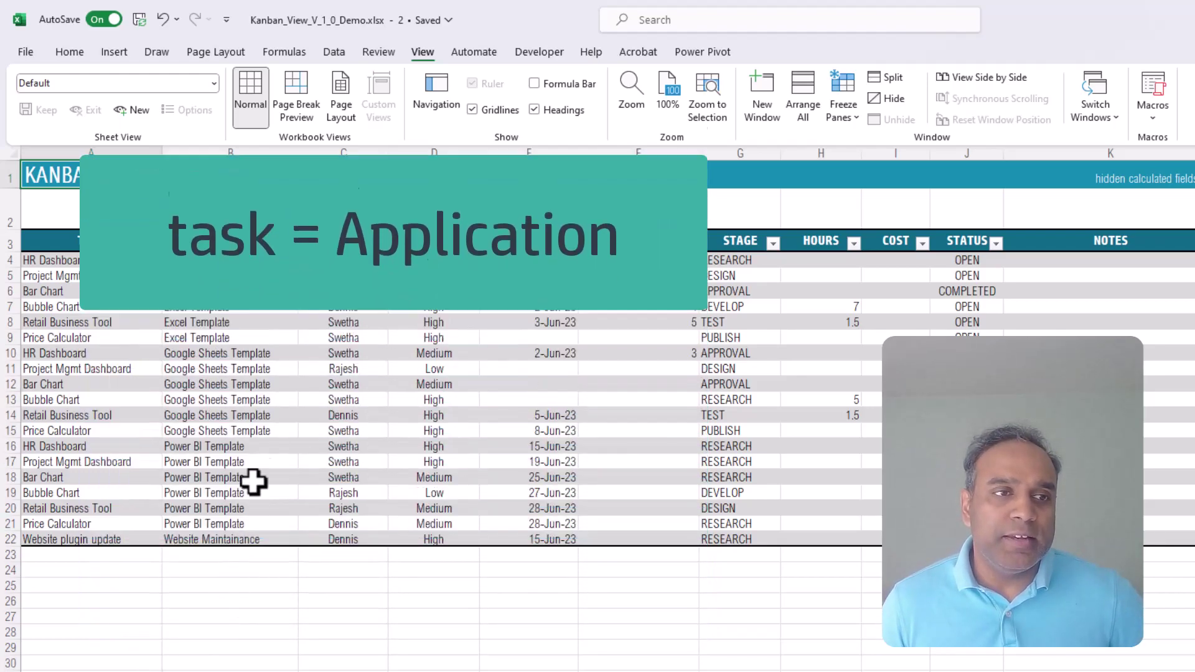
Inspect the first task's project, resource, due date, stage and status, including the allowed stage and status lists
{"action": "left_click", "coordinate": [274, 257]}
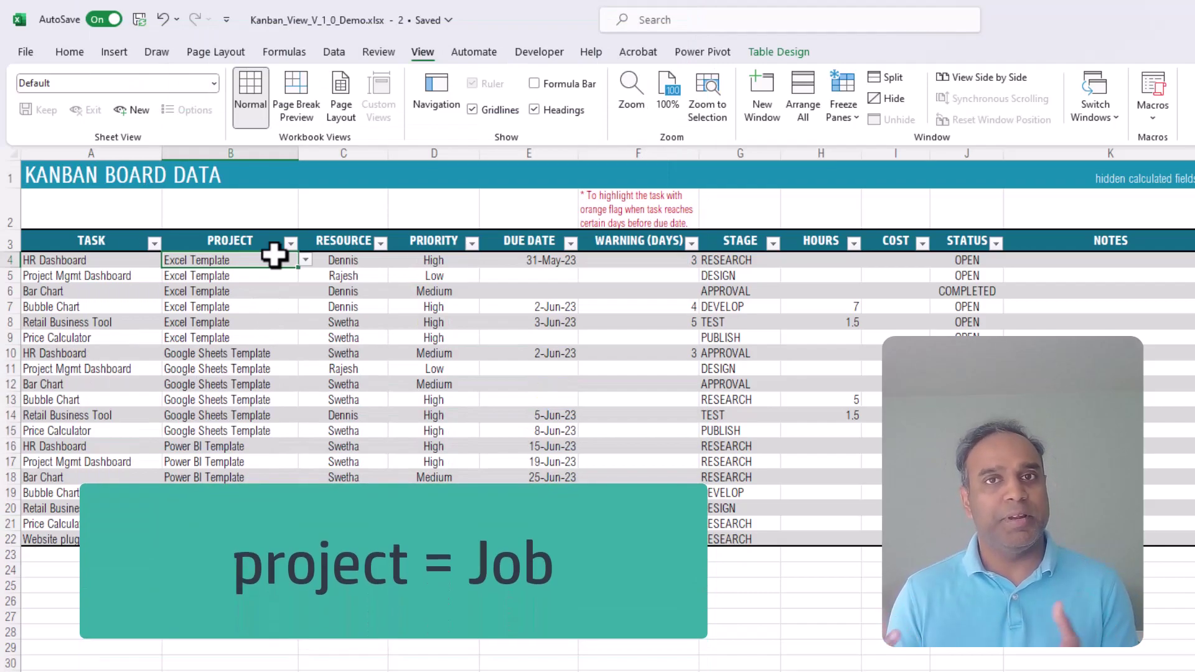
{"action": "left_click", "coordinate": [339, 259]}
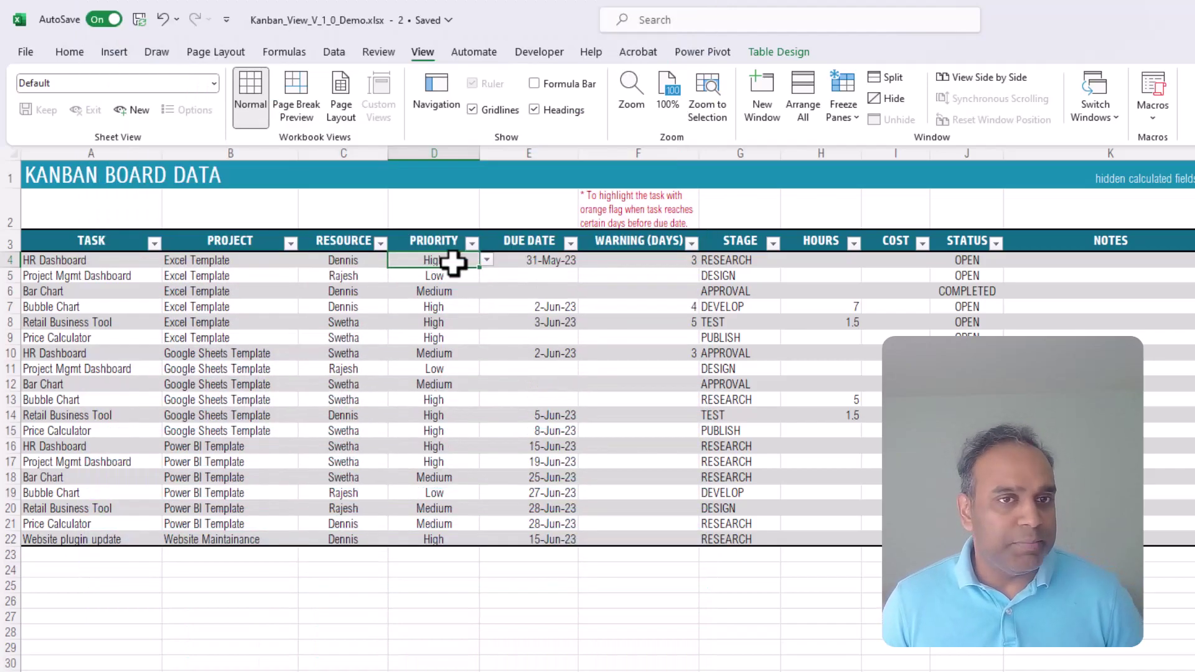
{"action": "left_click", "coordinate": [517, 257]}
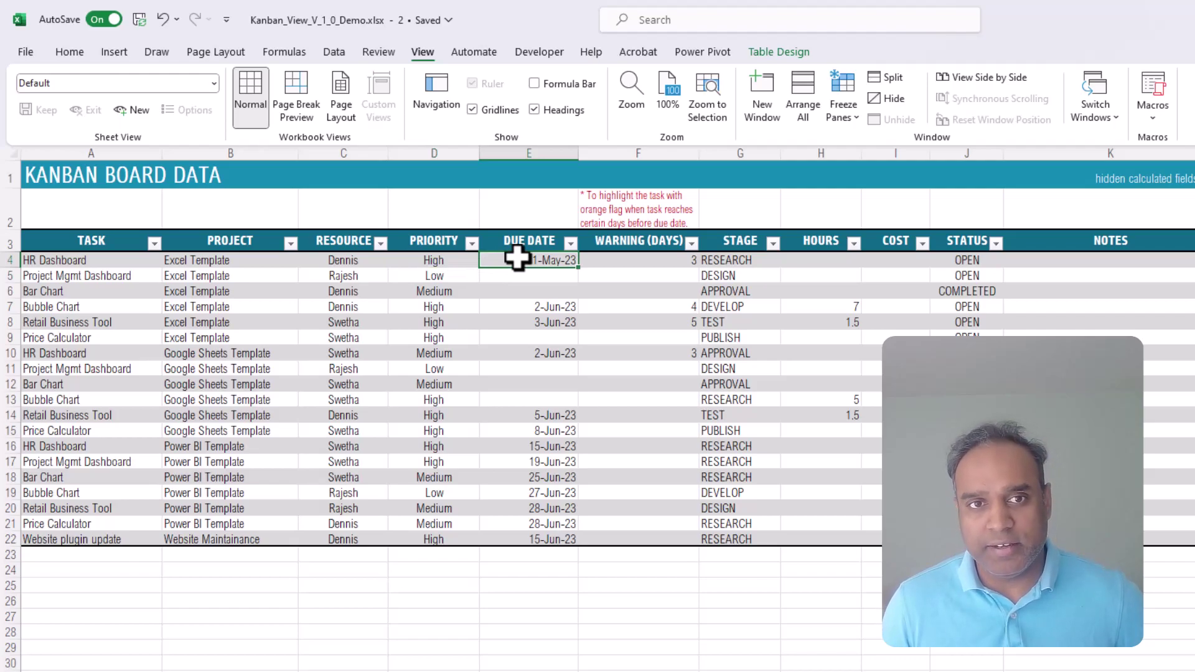
{"action": "left_click", "coordinate": [755, 267]}
{"action": "left_click", "coordinate": [787, 261]}
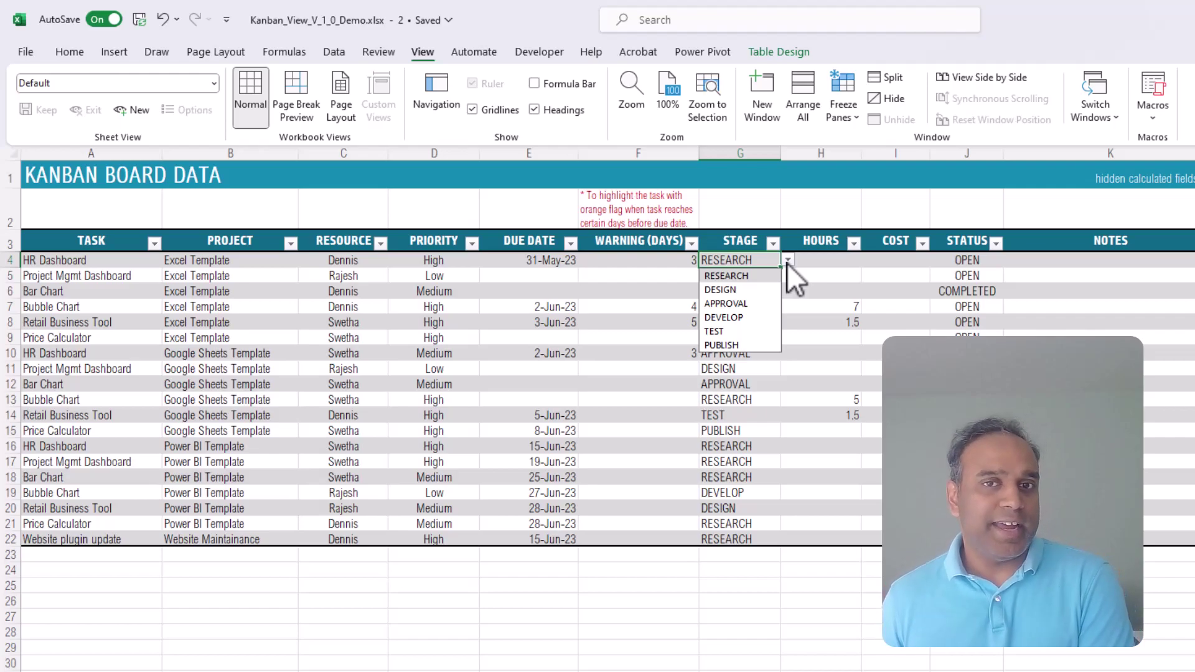
{"action": "left_click", "coordinate": [965, 261]}
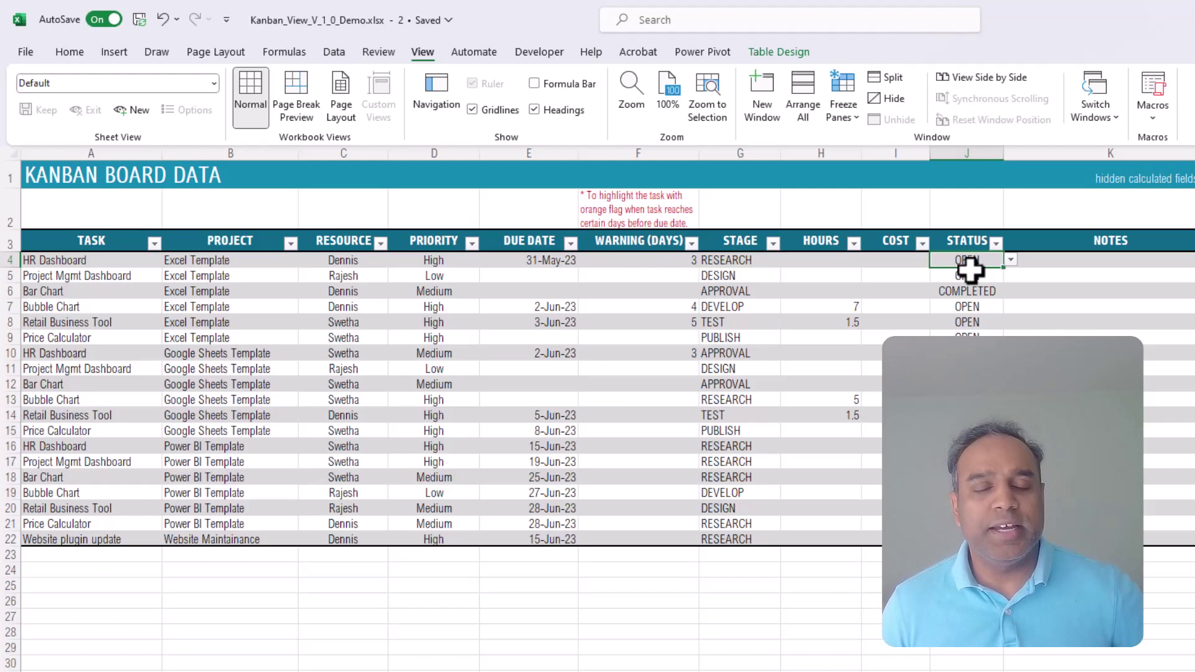
{"action": "left_click", "coordinate": [1010, 264]}
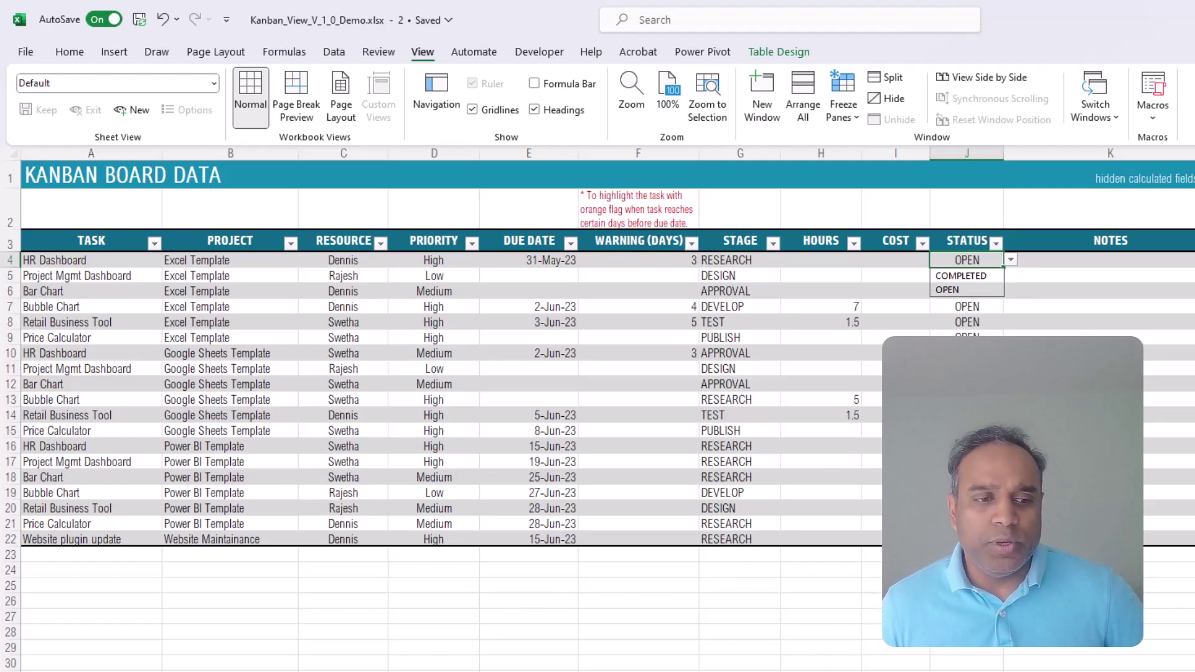
{"action": "key", "text": "ctrl+Page_Up"}
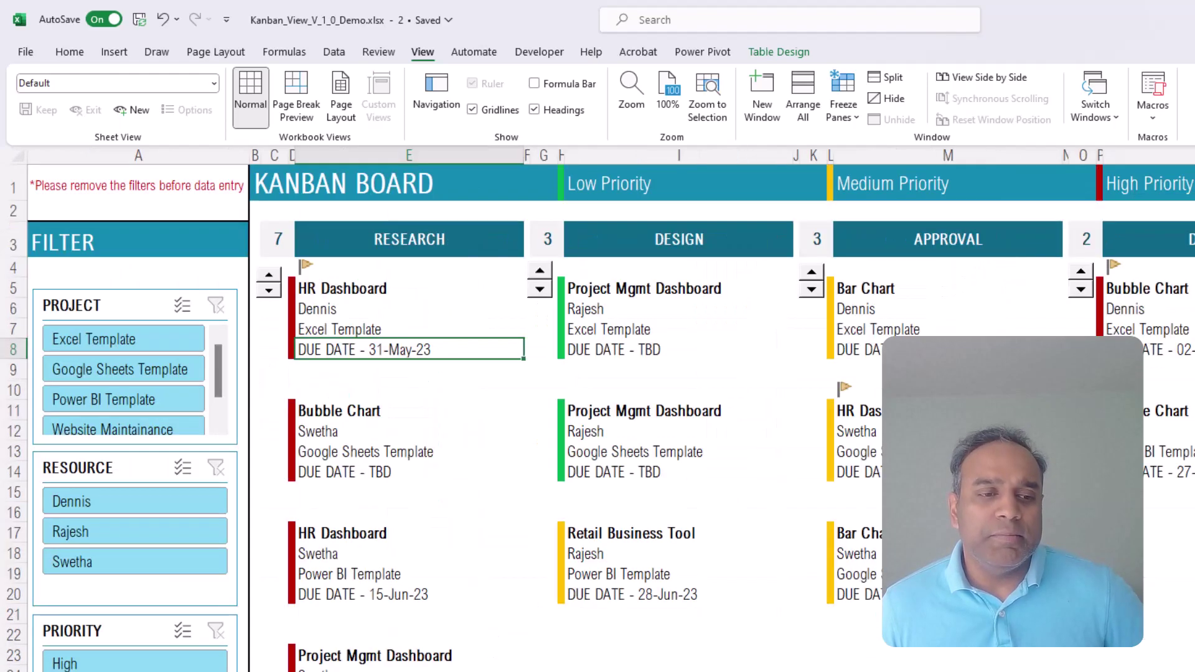